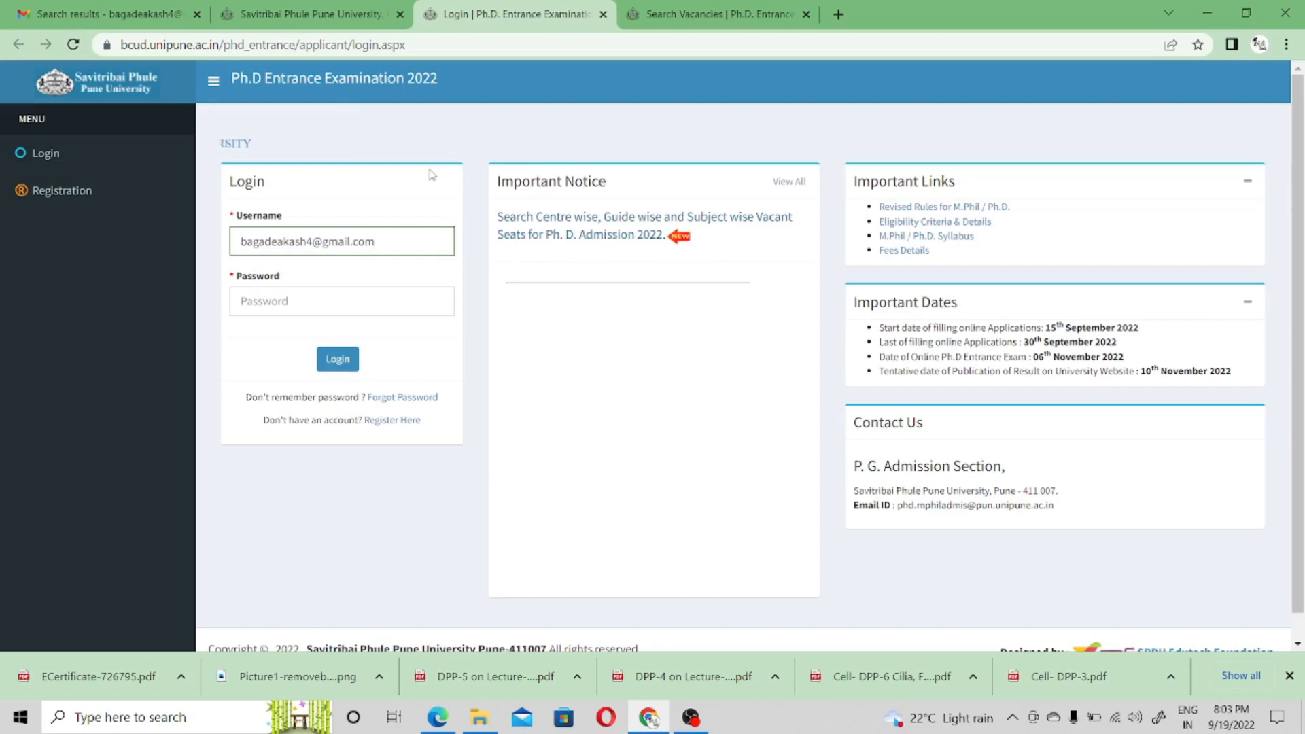
Step: Open the vacant seats search from the notice, setting the district to PUNE and the taluka to Pimpari Chinchwad (Corporation Area)
click(615, 239)
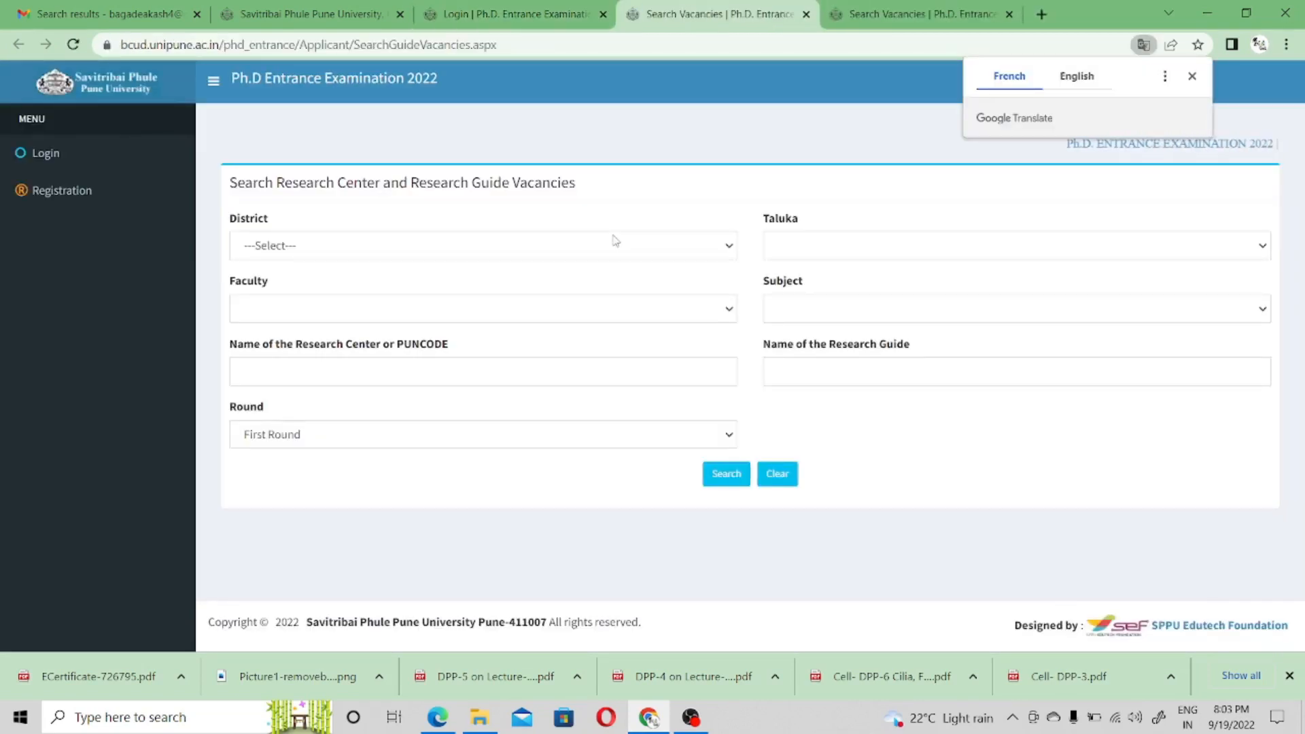
click(584, 248)
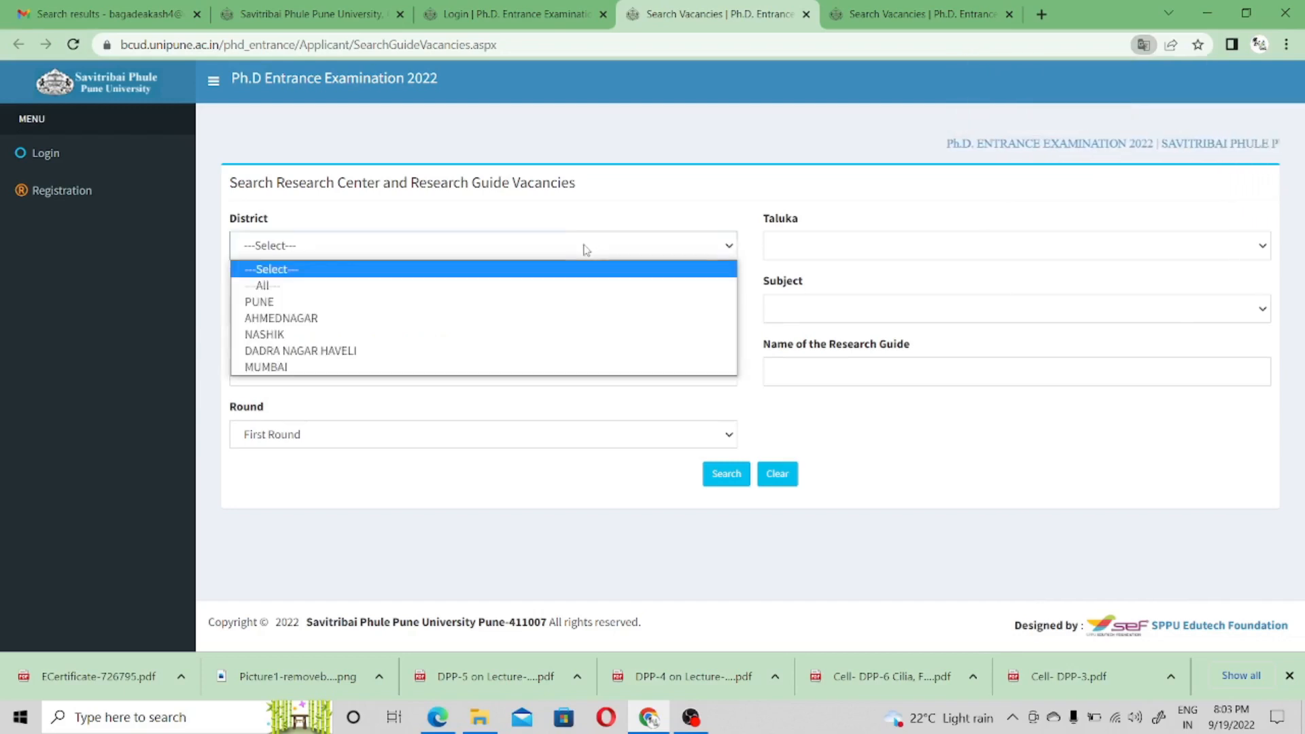
click(480, 302)
click(502, 252)
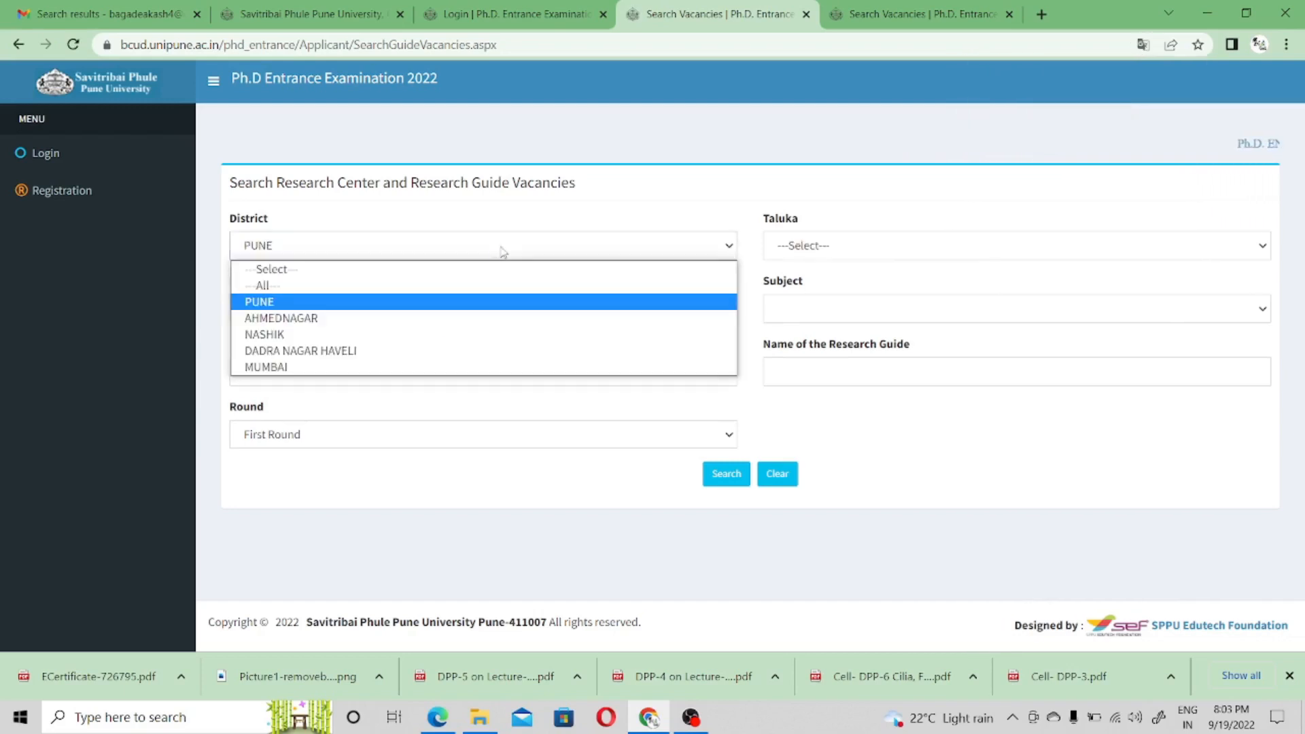
click(444, 303)
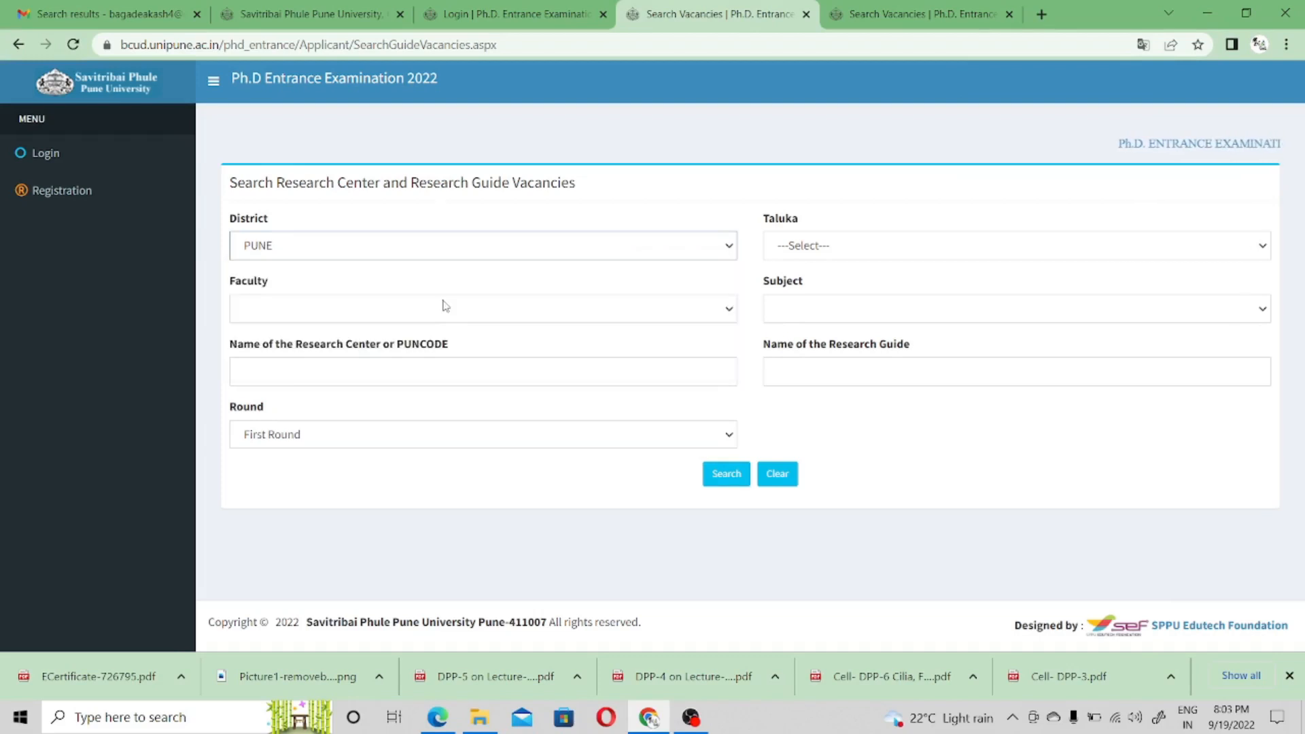
click(797, 247)
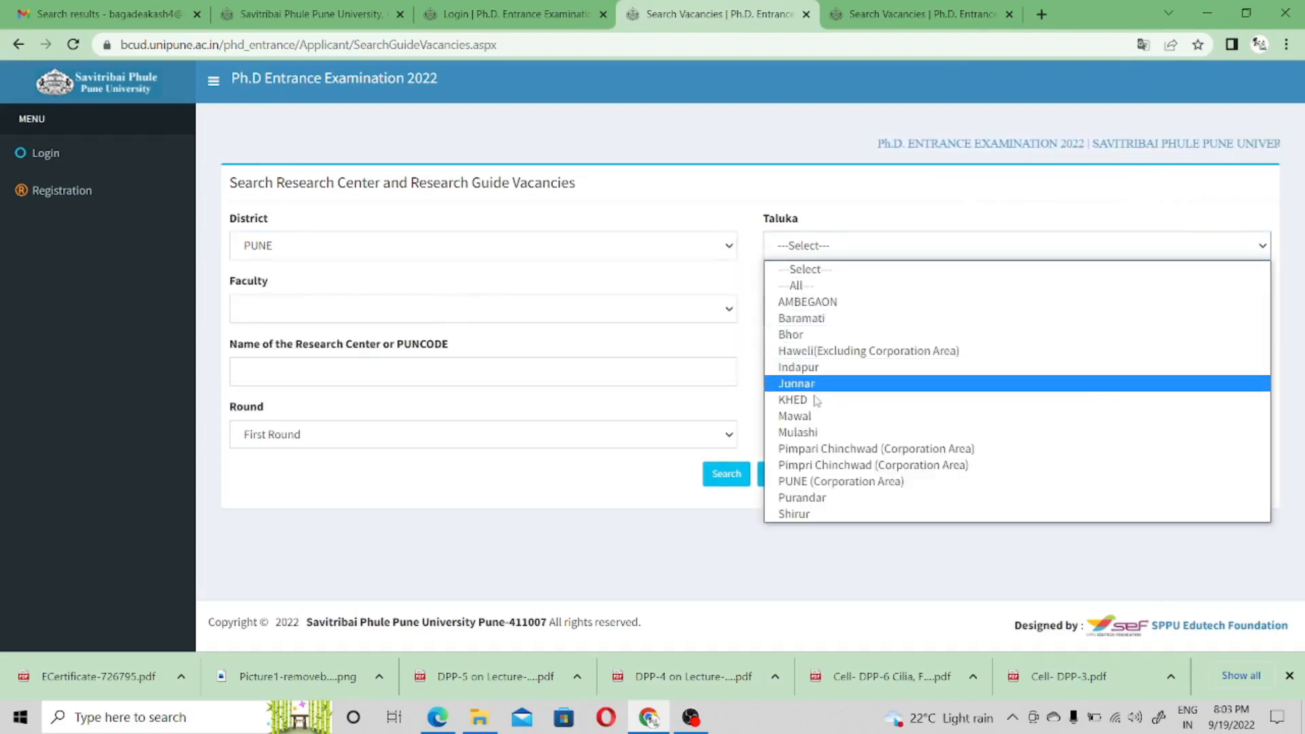
click(819, 450)
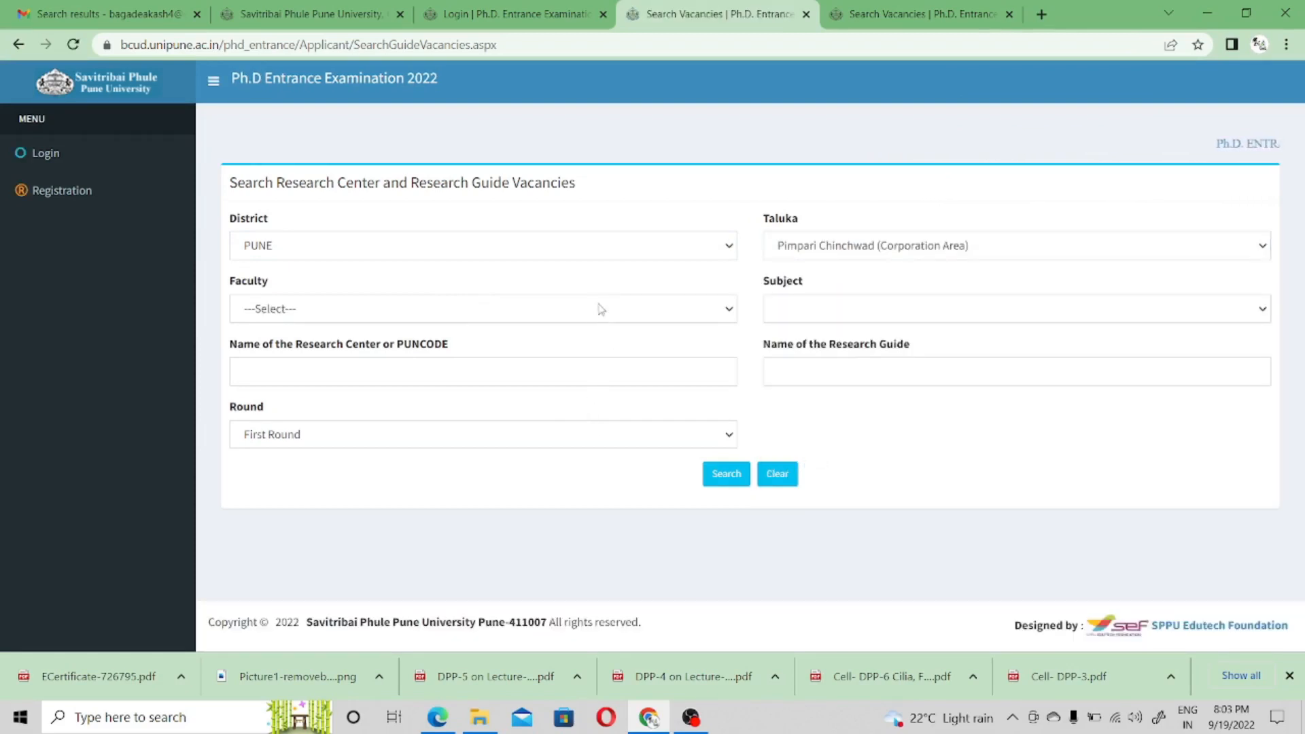
Step: Set both the faculty and the subject to All and search for research center and guide vacancies
click(601, 307)
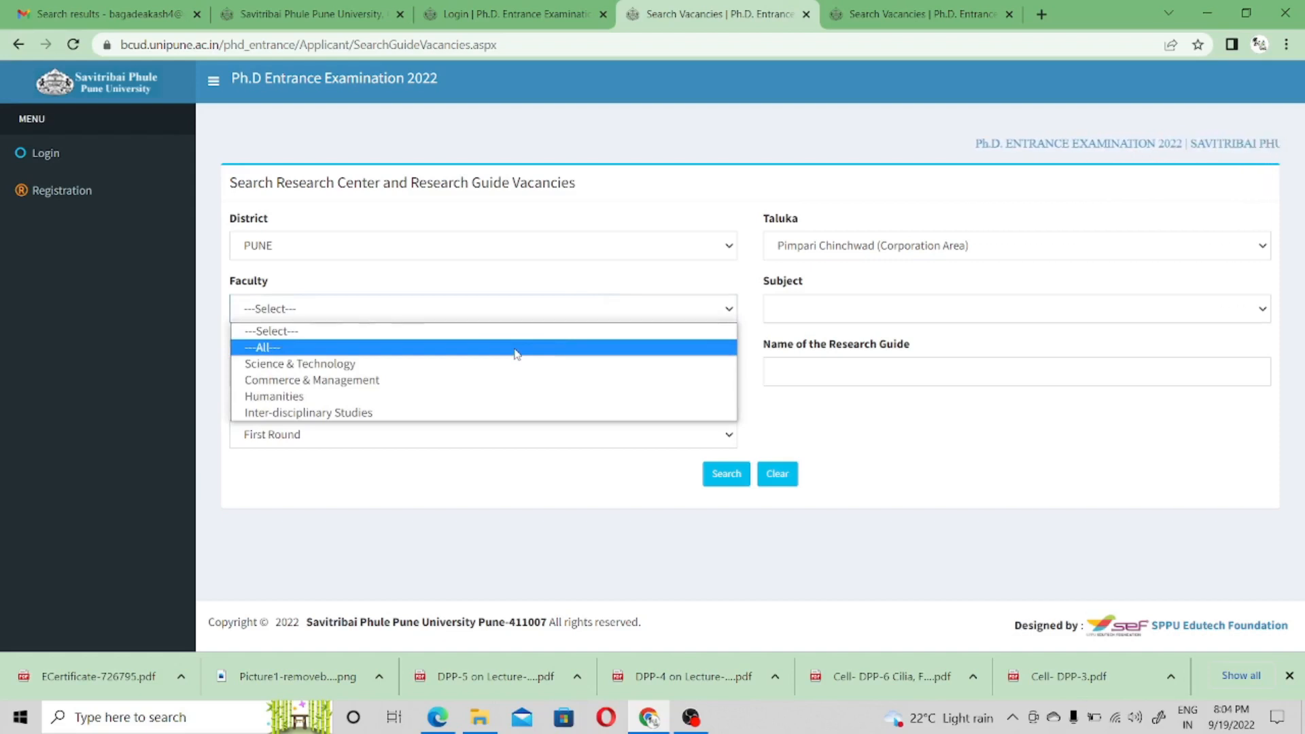
click(516, 353)
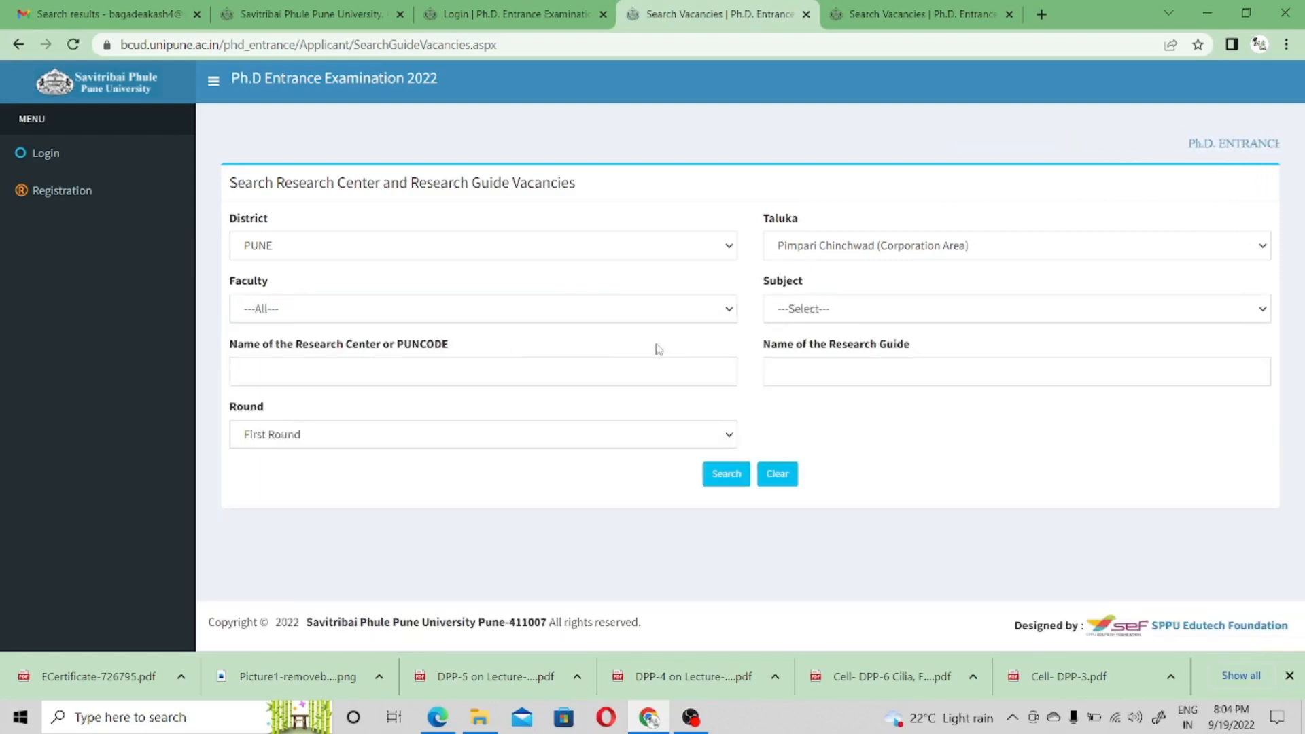
click(792, 311)
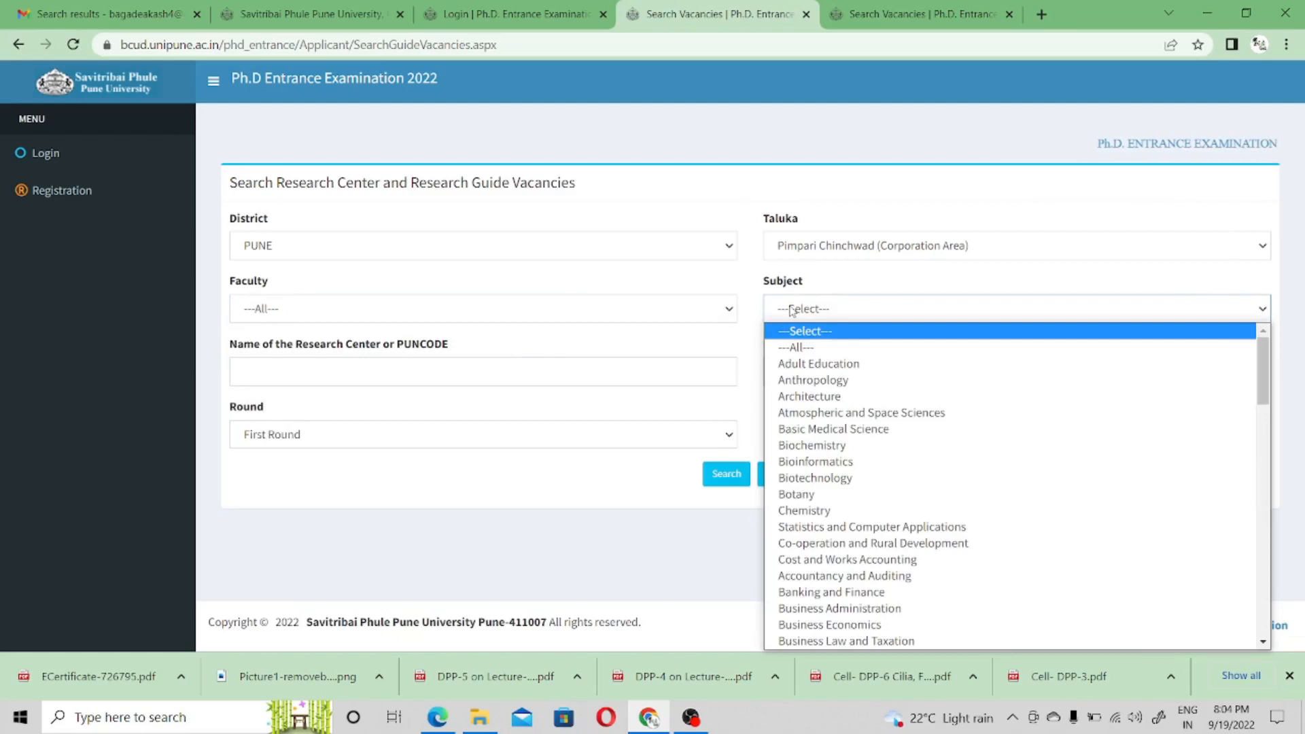
click(797, 347)
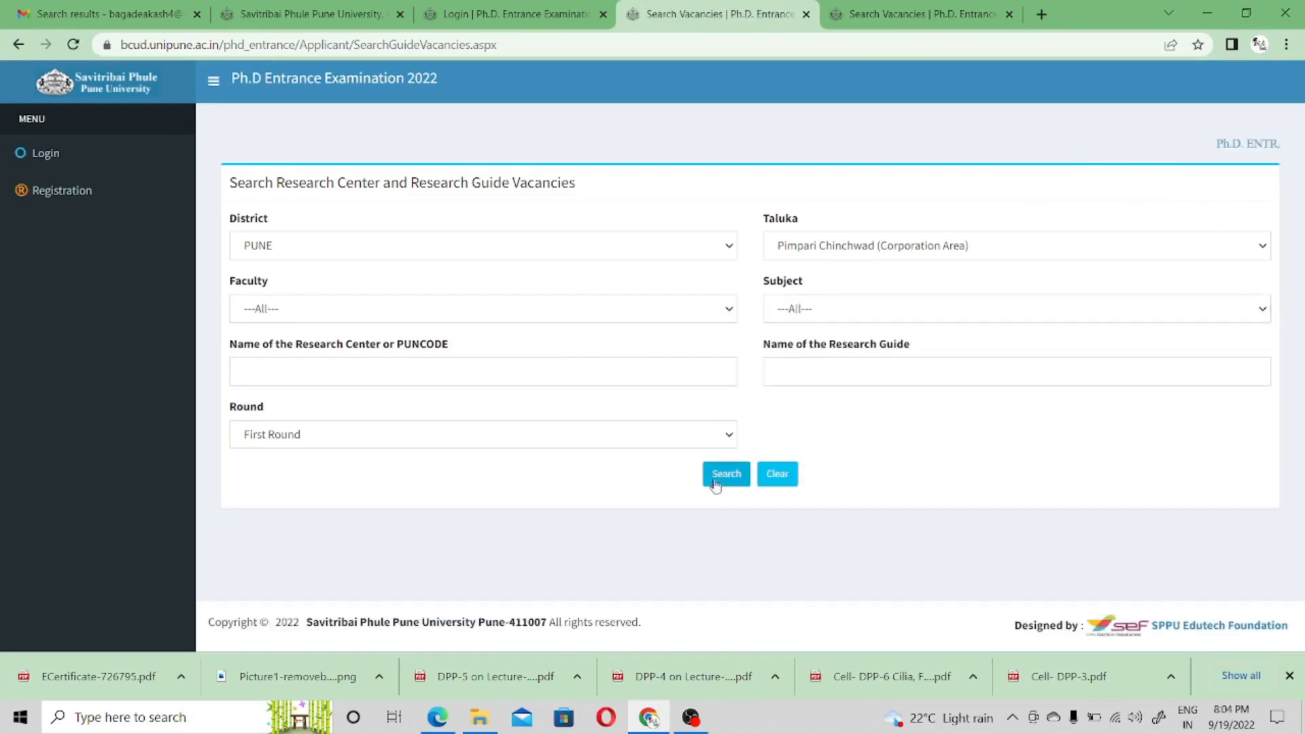
click(721, 478)
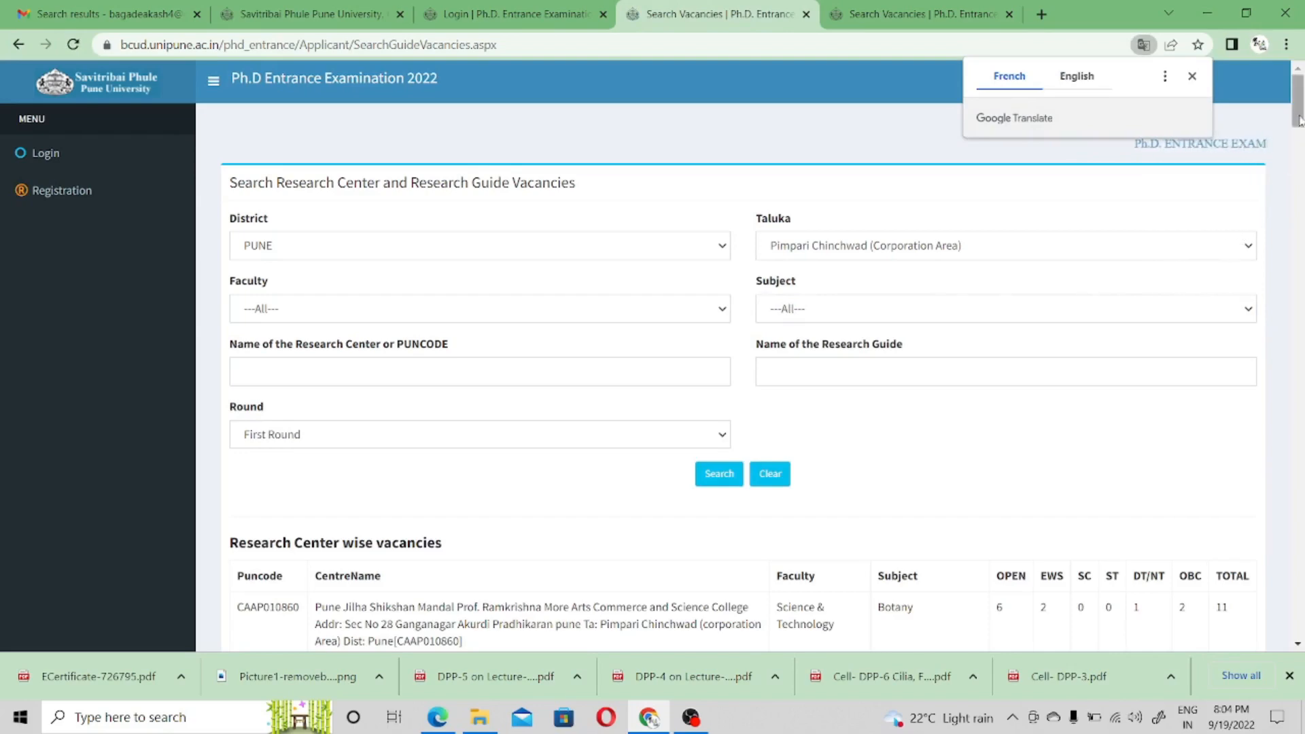
Step: Examine the research center wise vacancies and the search fields for research center or PUNCODE and research guide
drag(1301, 117, 1300, 149)
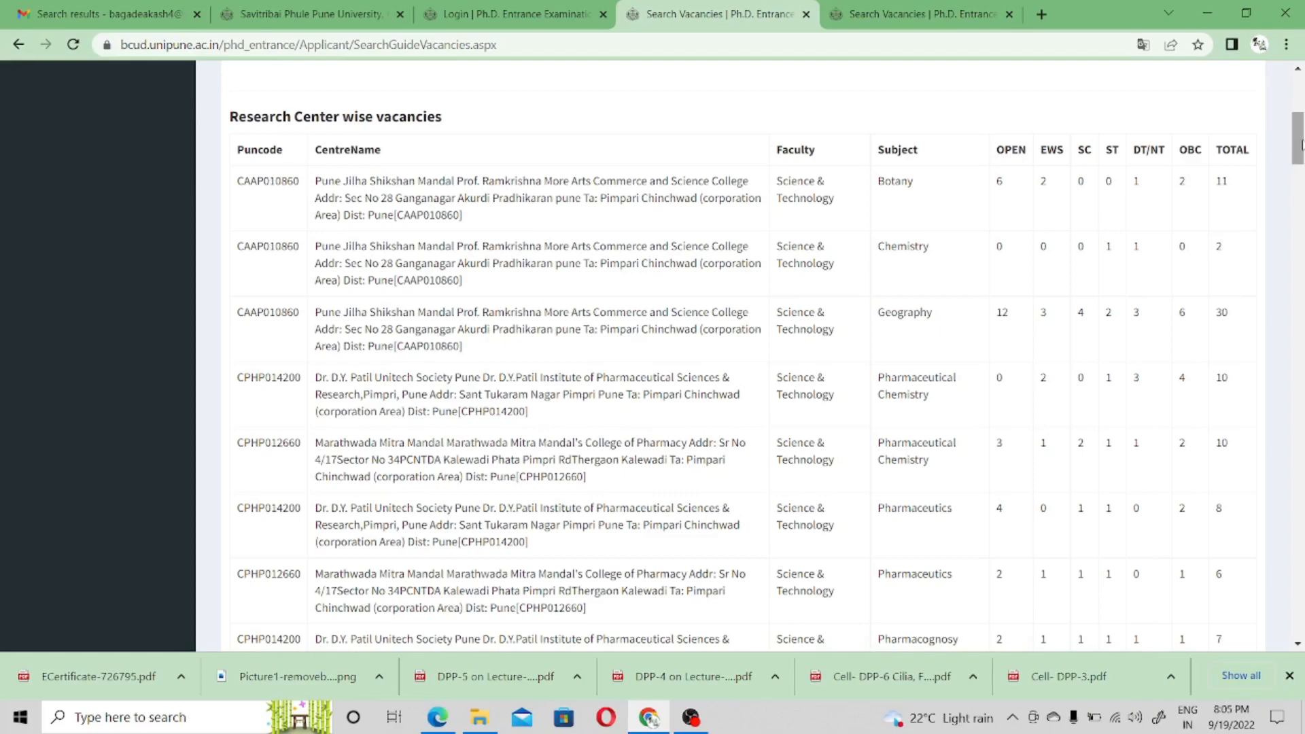
drag(1297, 148, 1298, 102)
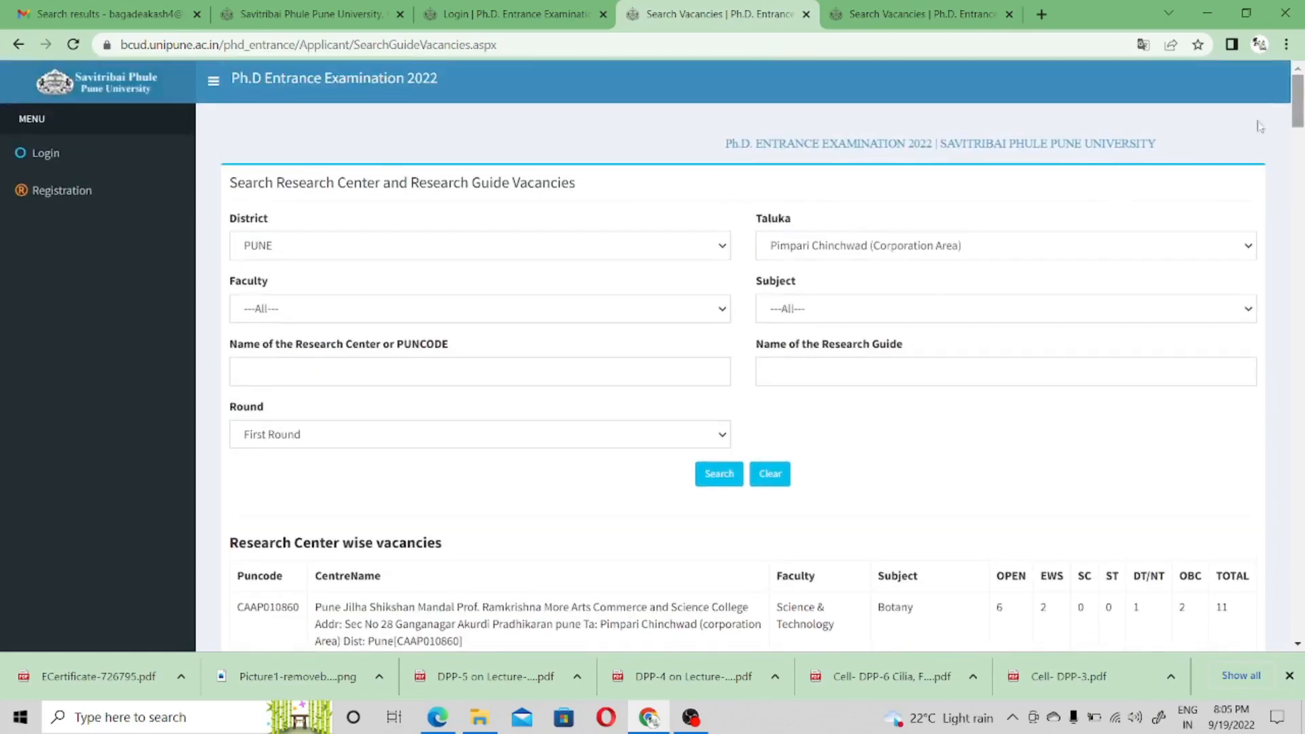
click(463, 378)
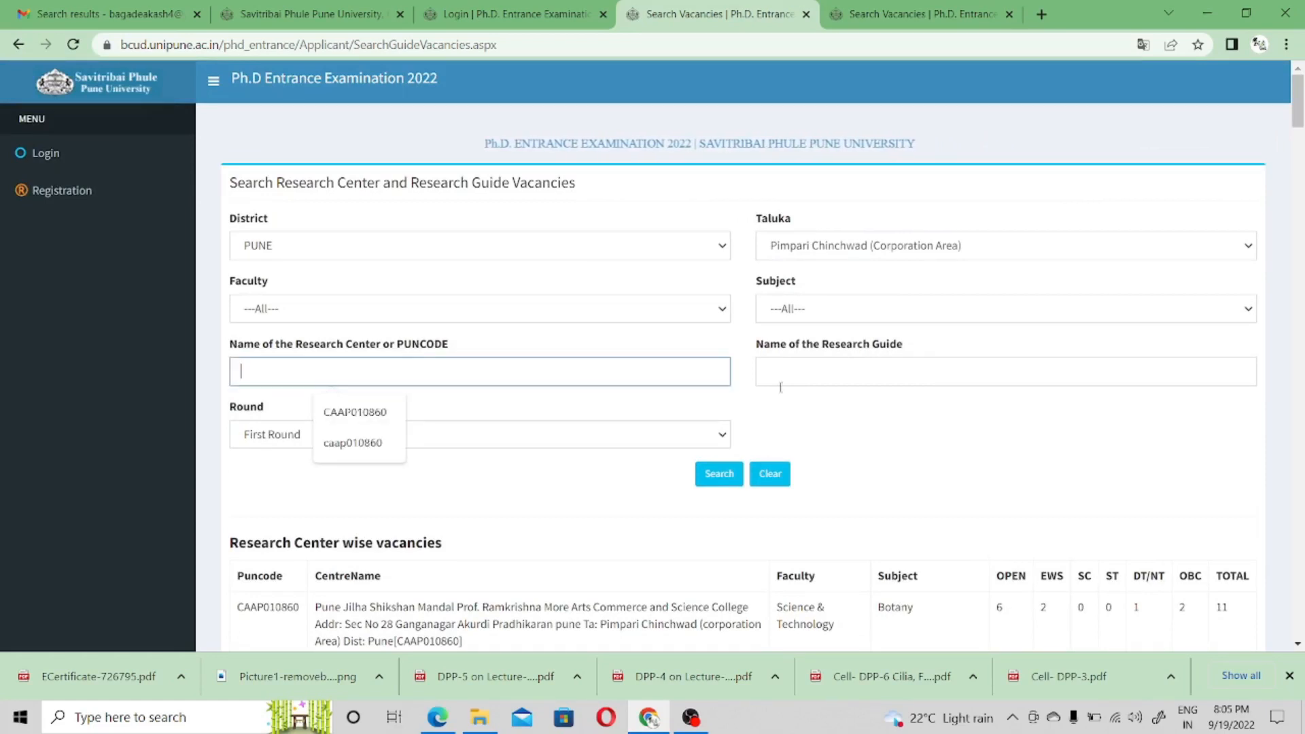
click(801, 378)
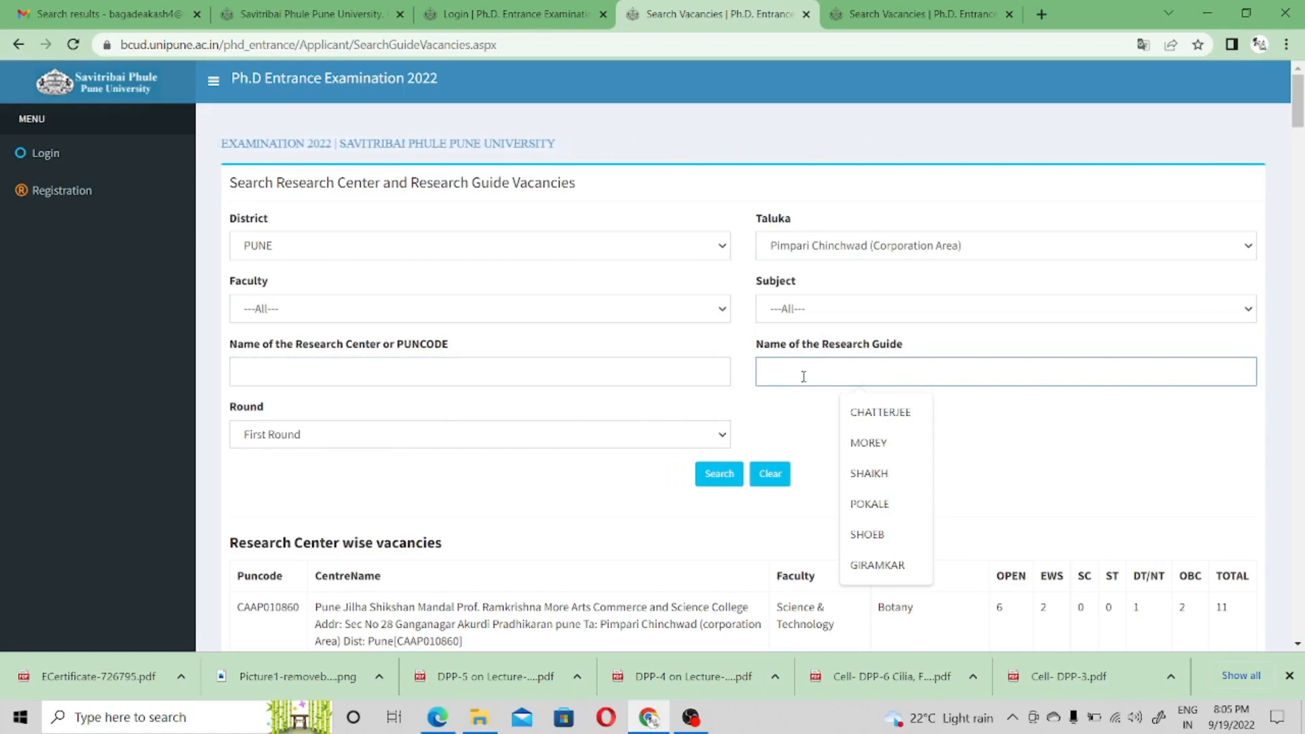
click(710, 374)
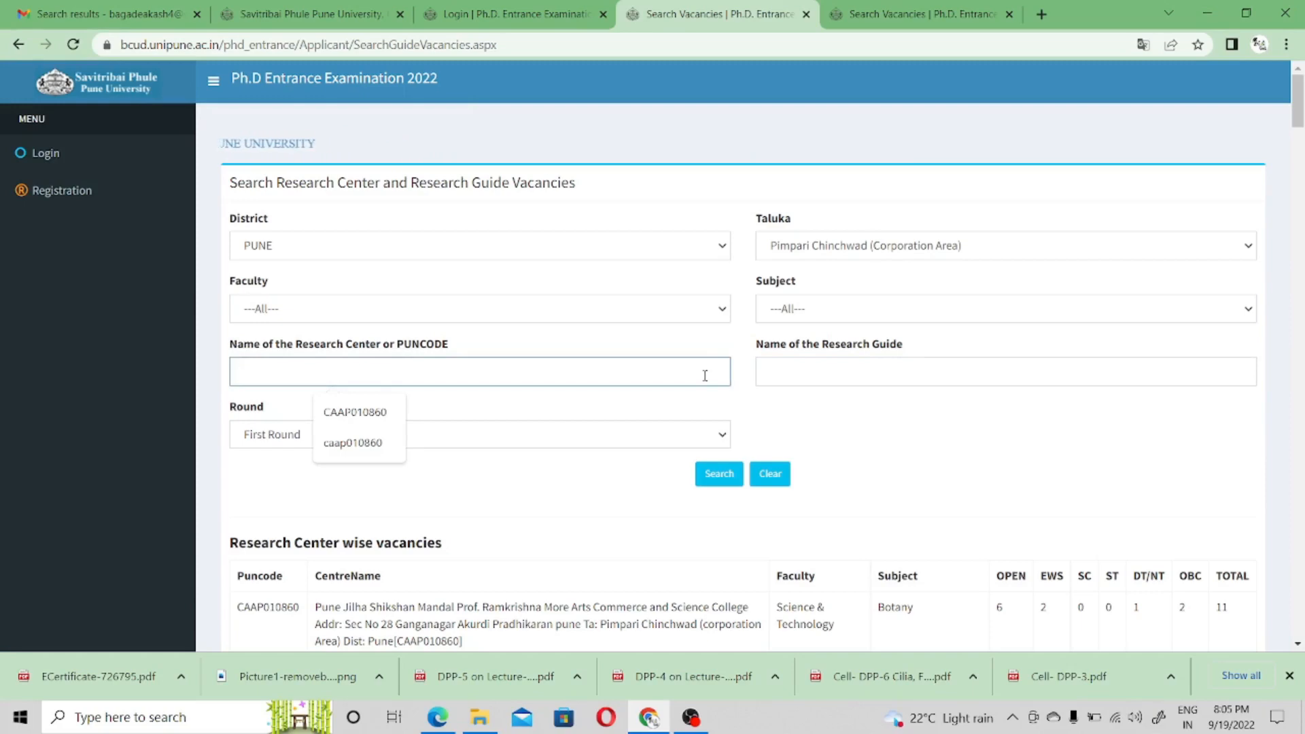
Step: Return to the entrance exam login page, open the registration form and look at its name and email fields
click(342, 17)
click(448, 14)
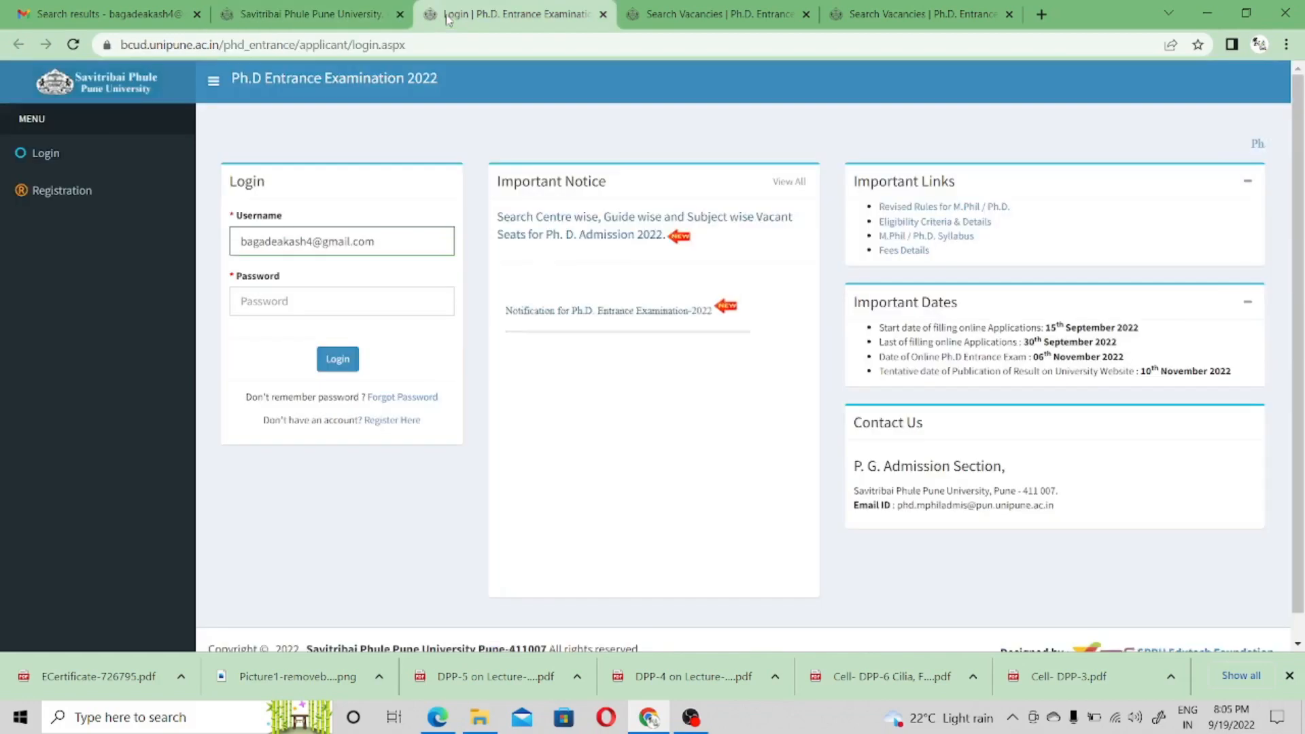
click(78, 201)
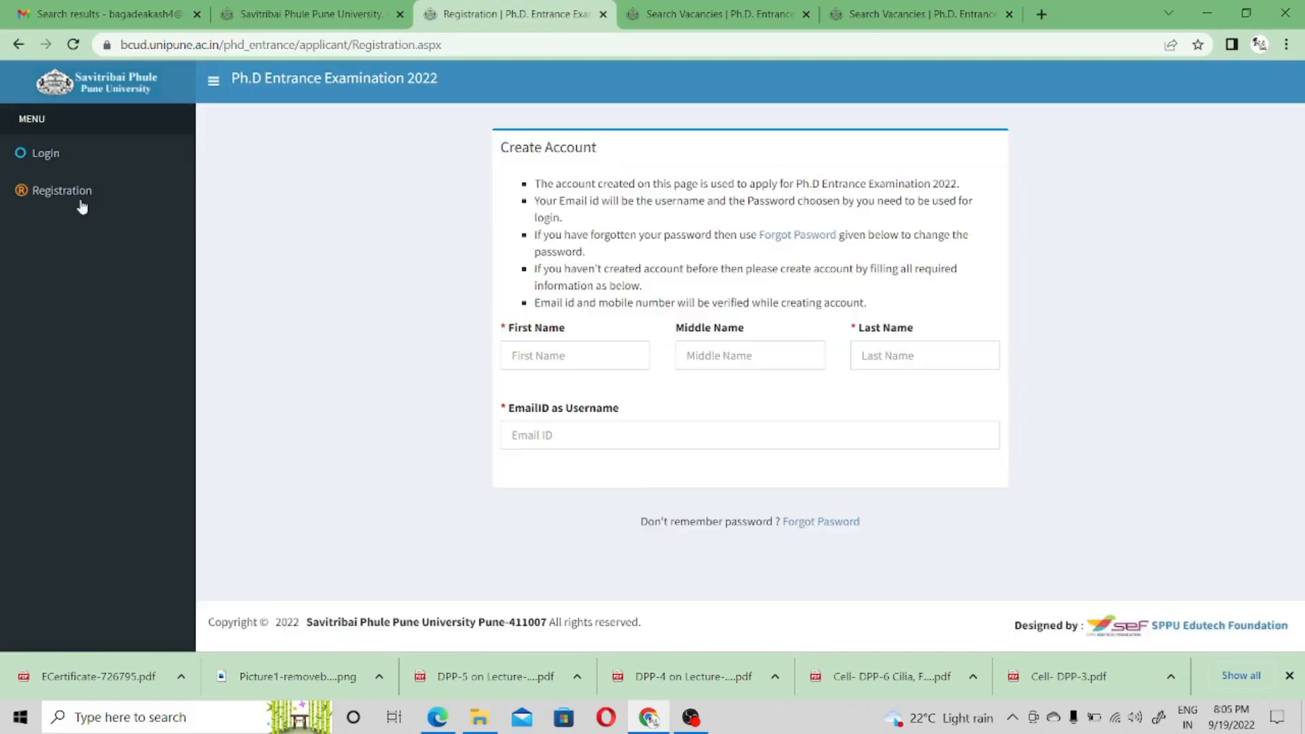
click(545, 360)
click(545, 439)
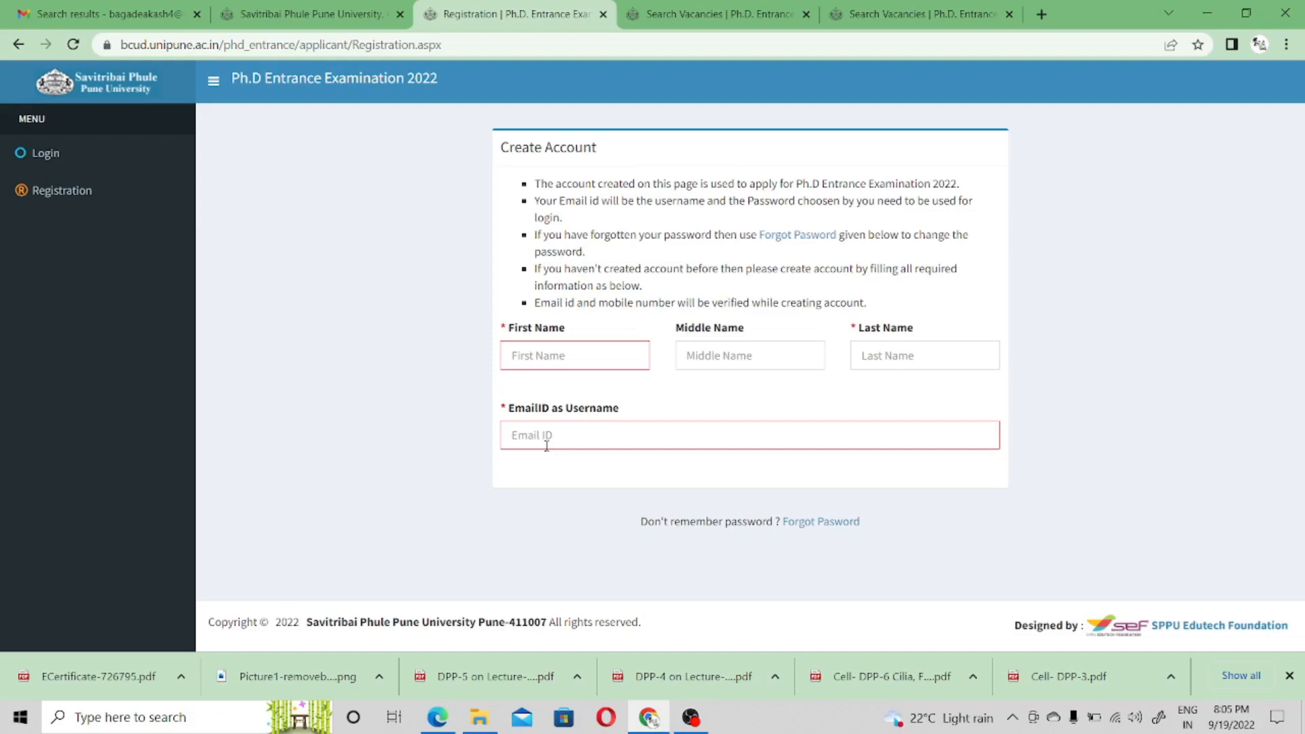
Step: Log in to the applicant account with the email as username and the account password, and save the password on this device
click(69, 162)
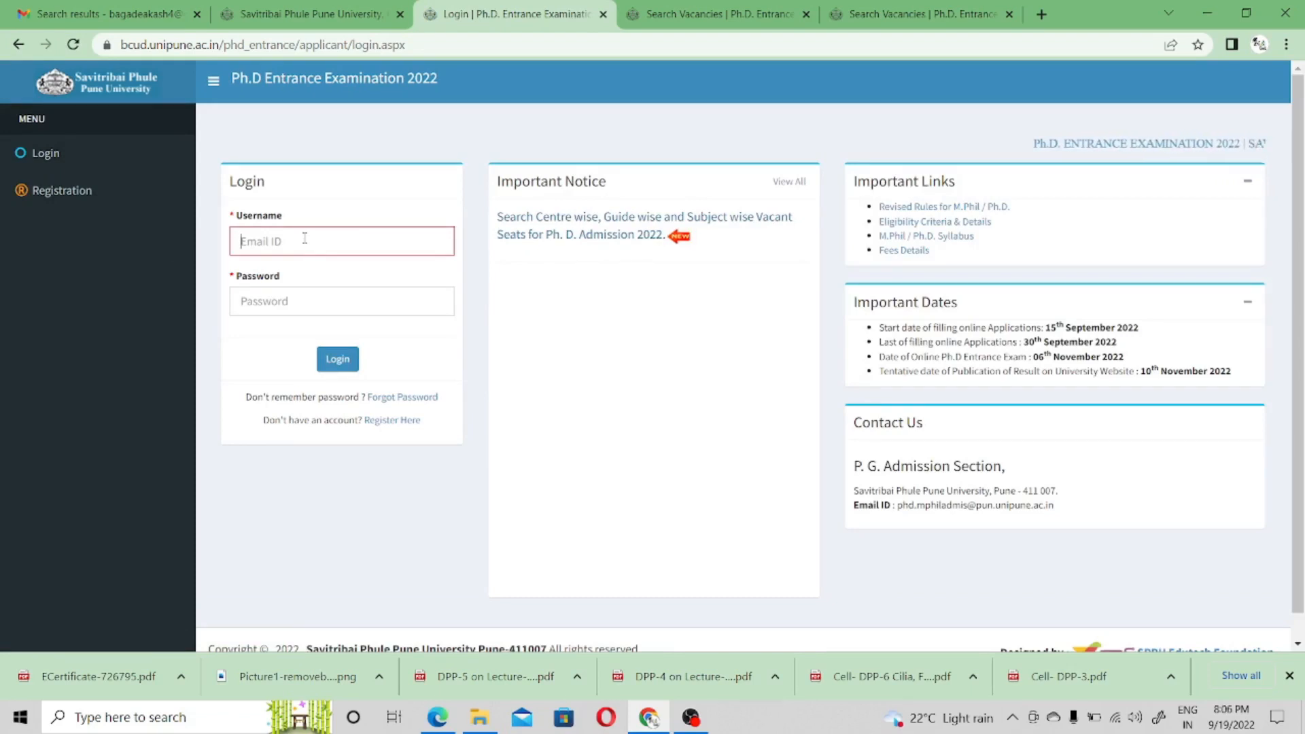
key(ctrl+v)
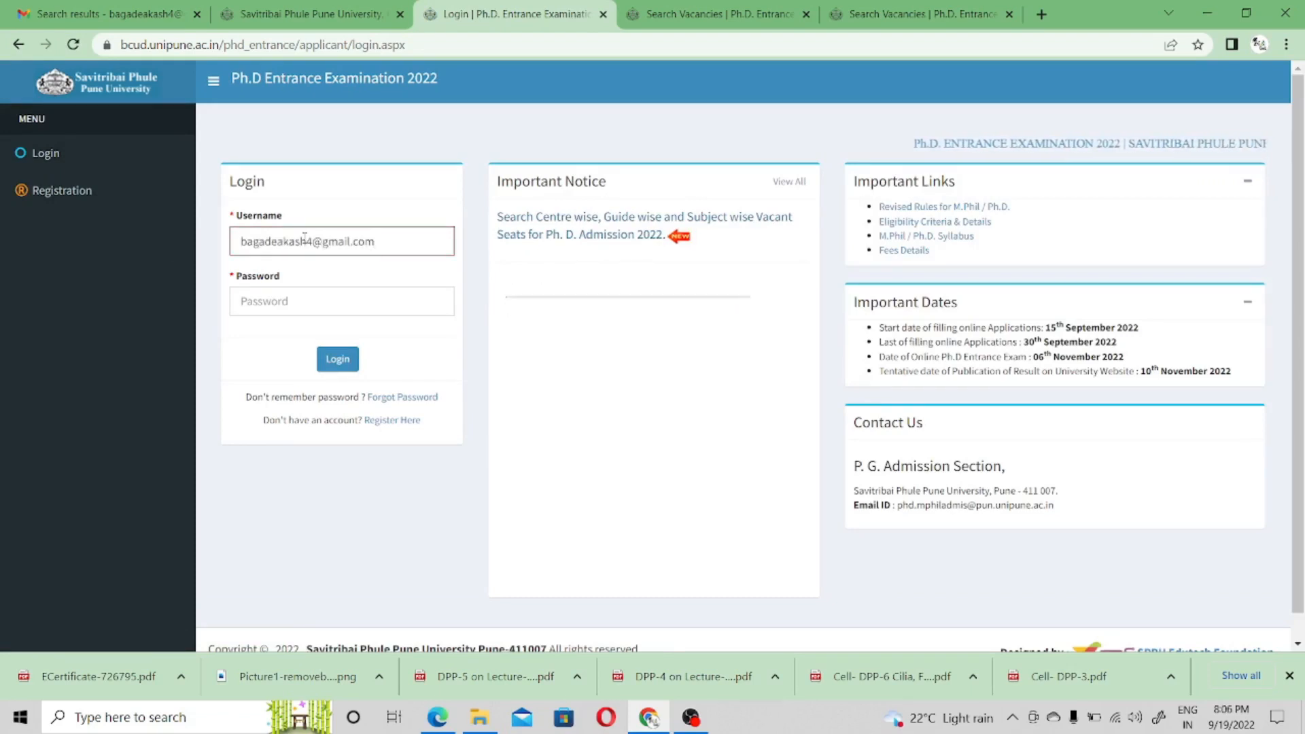
click(290, 293)
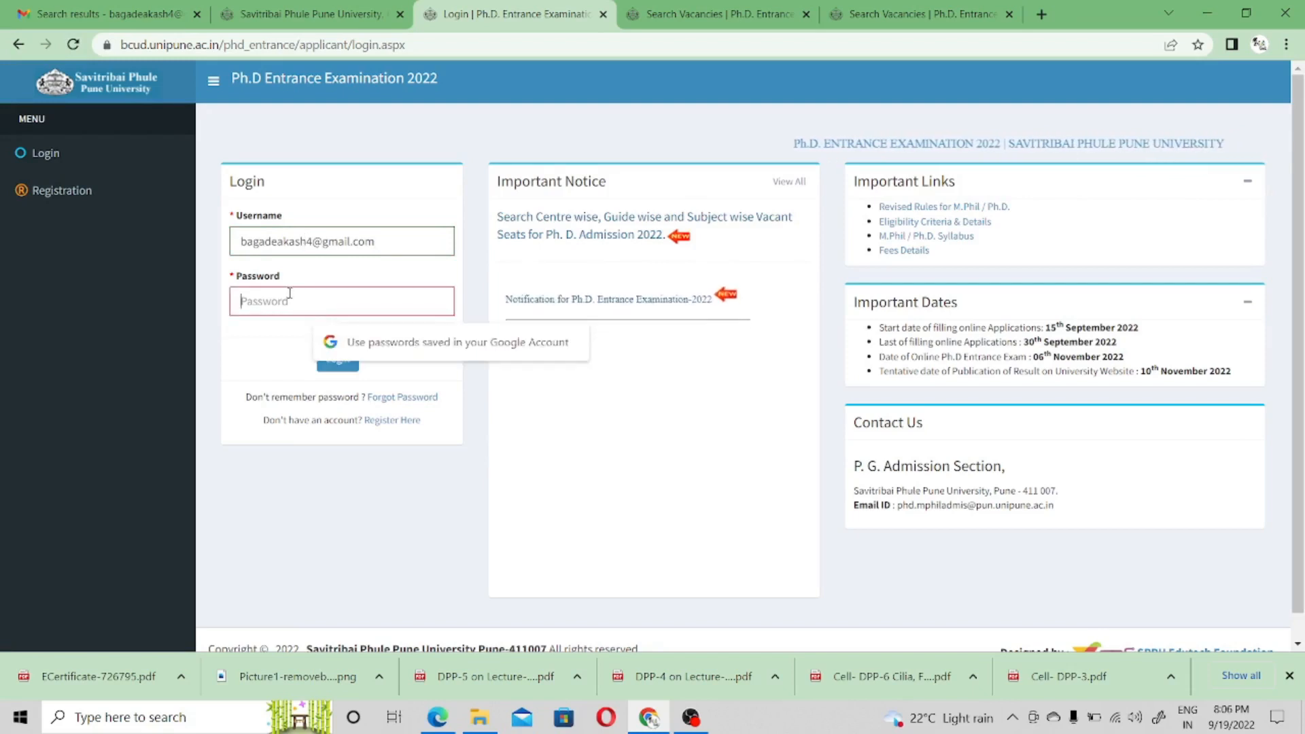
text(******)
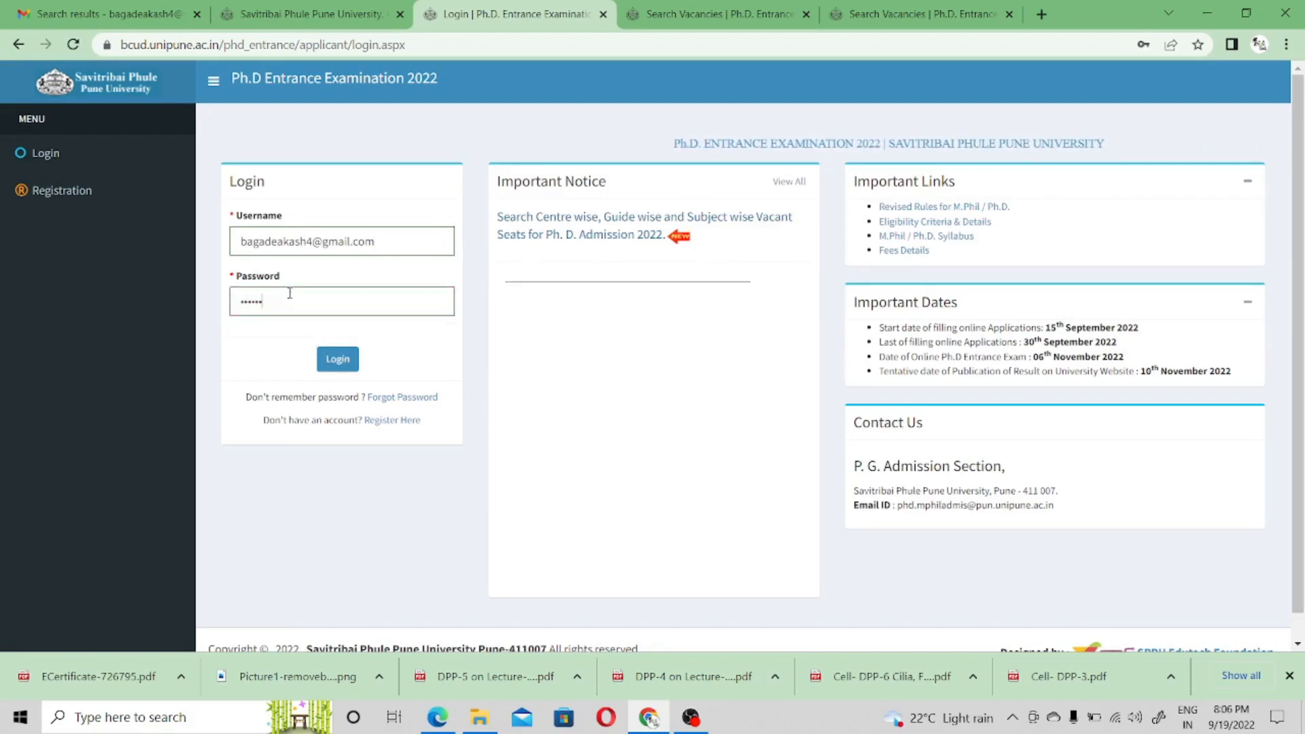
text(****)
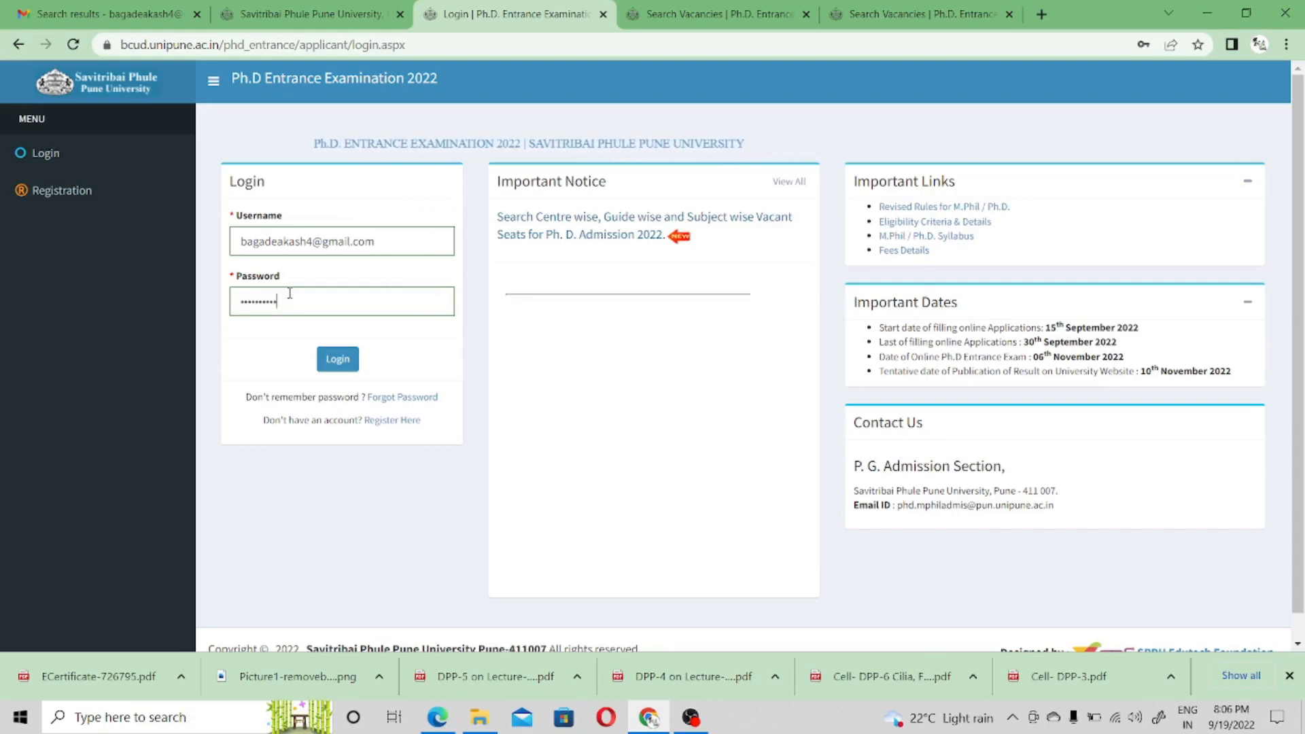
key(Return)
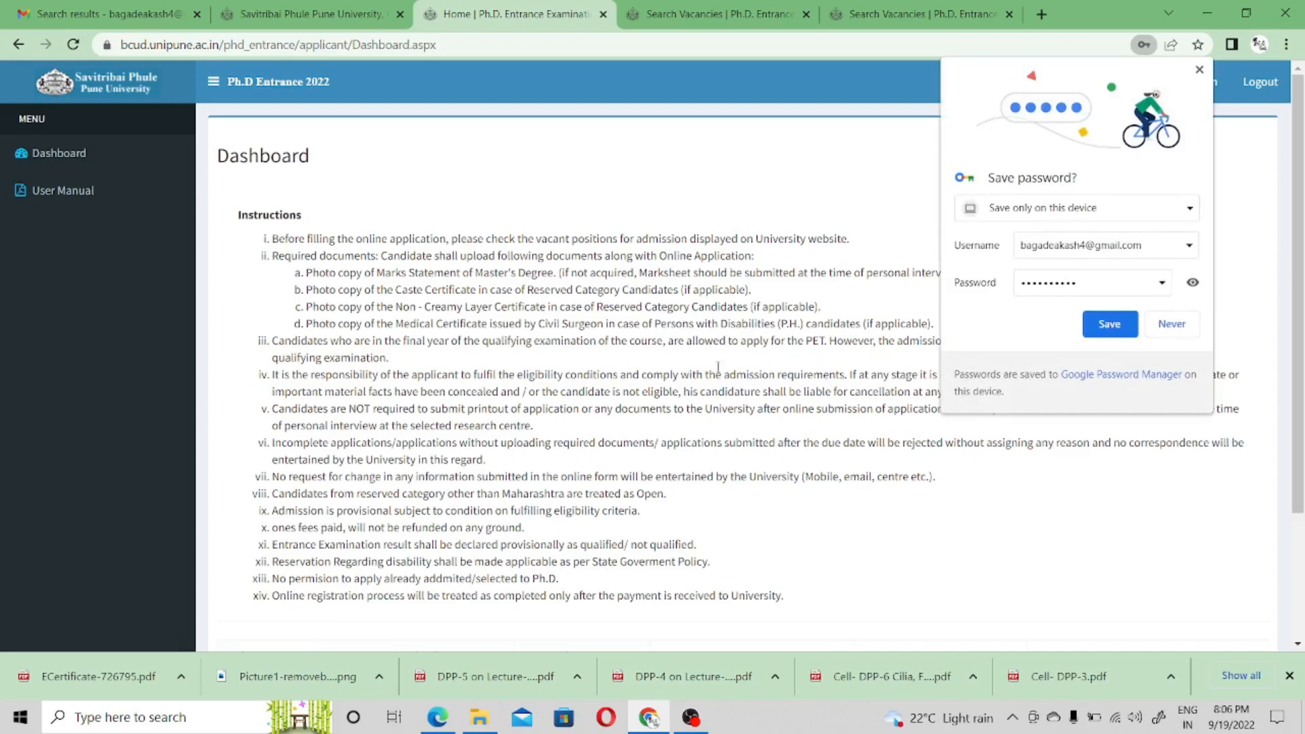
click(1110, 326)
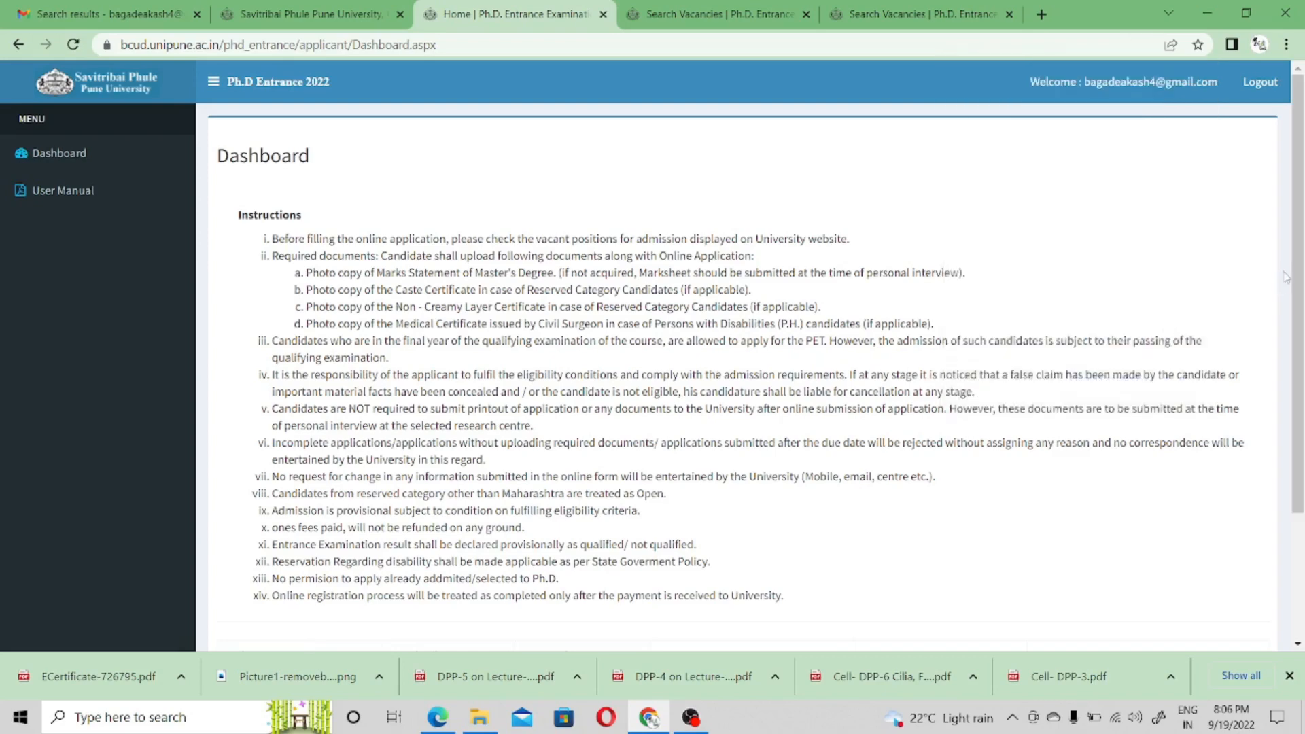
Step: Open the existing 2022-2023 application from the dashboard for editing and review its personal information
drag(1300, 255, 1301, 350)
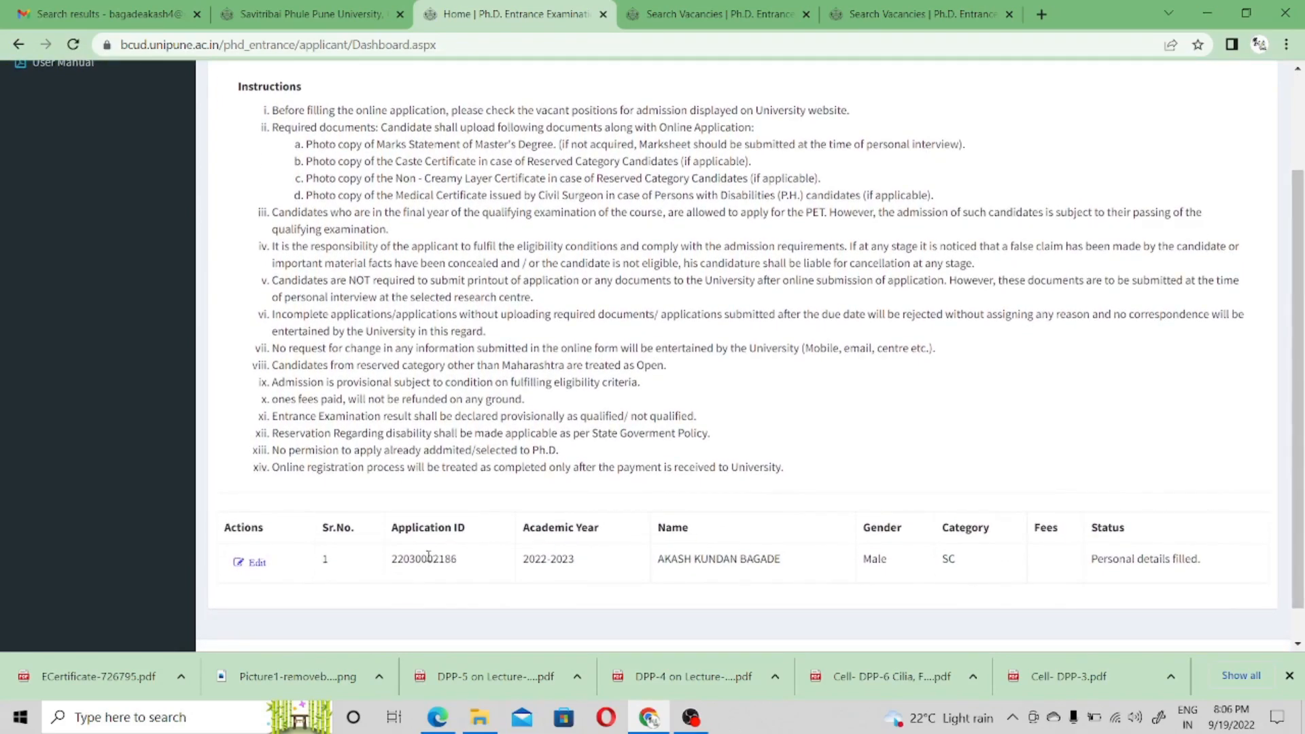
click(257, 563)
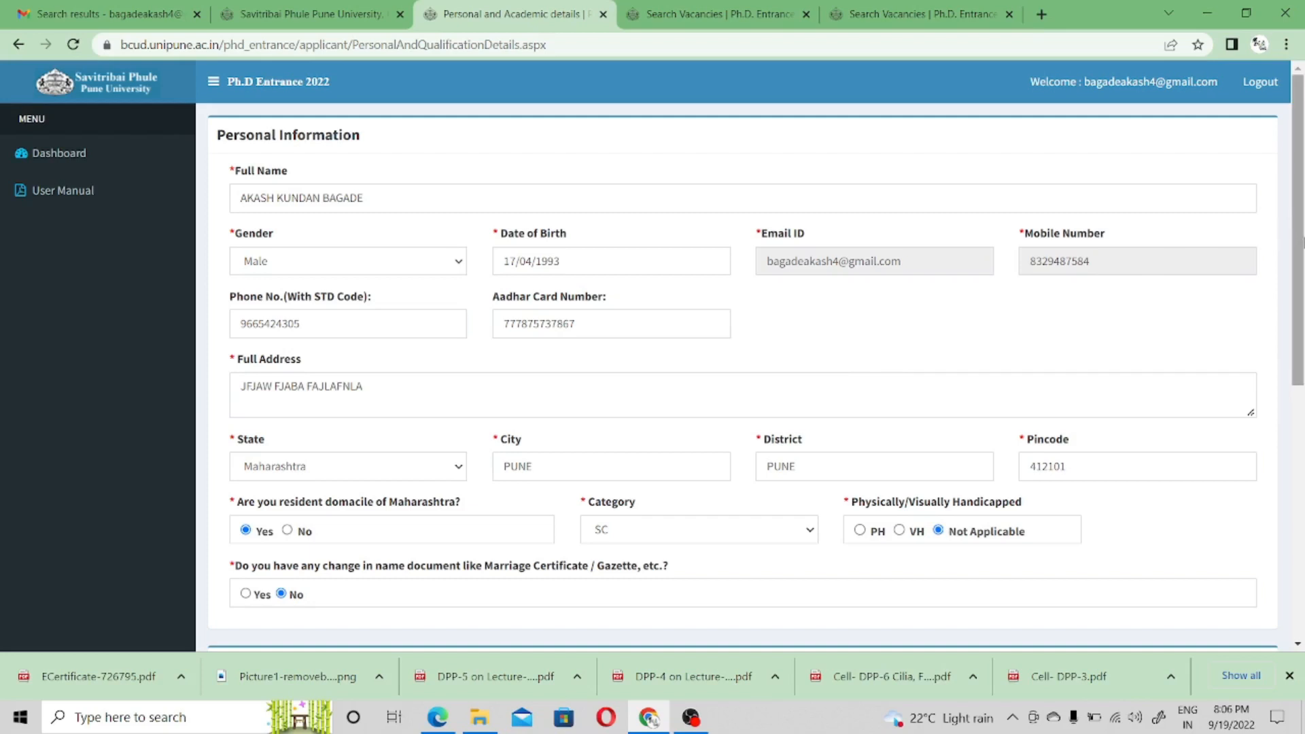
drag(1300, 246, 1301, 285)
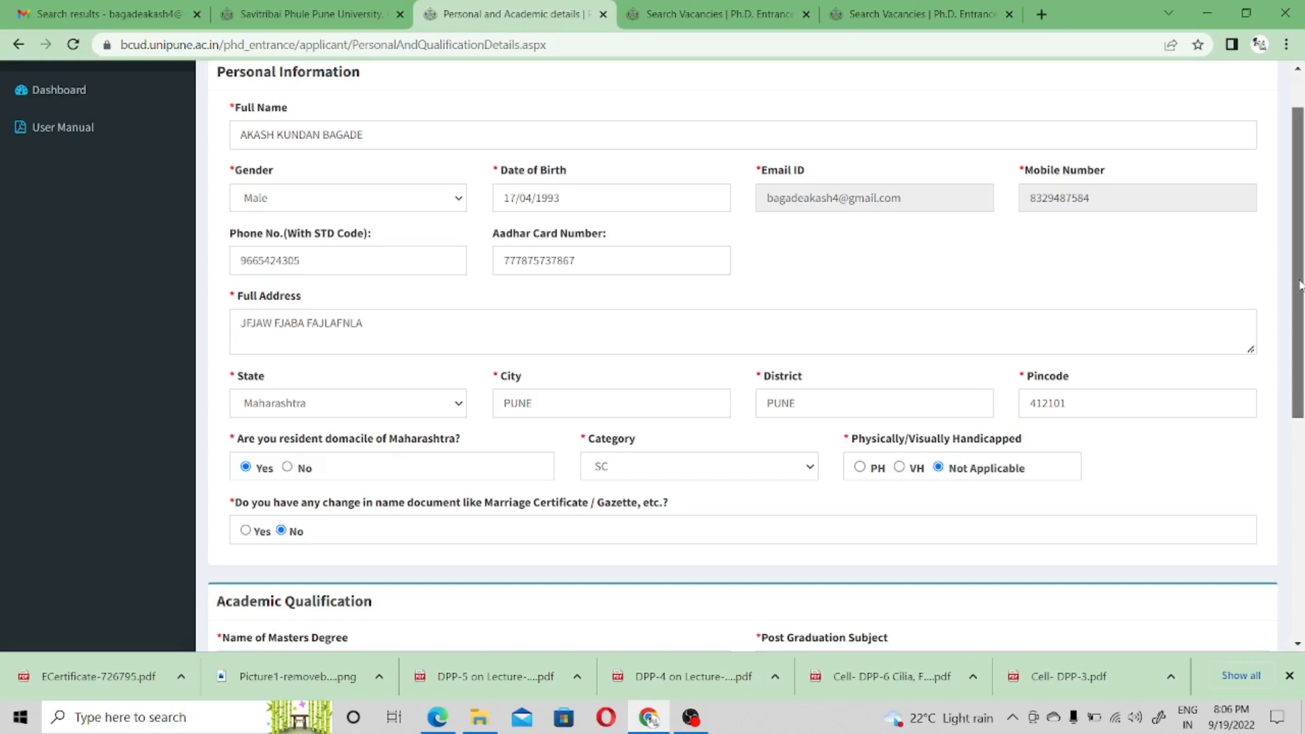
drag(1300, 285, 1300, 298)
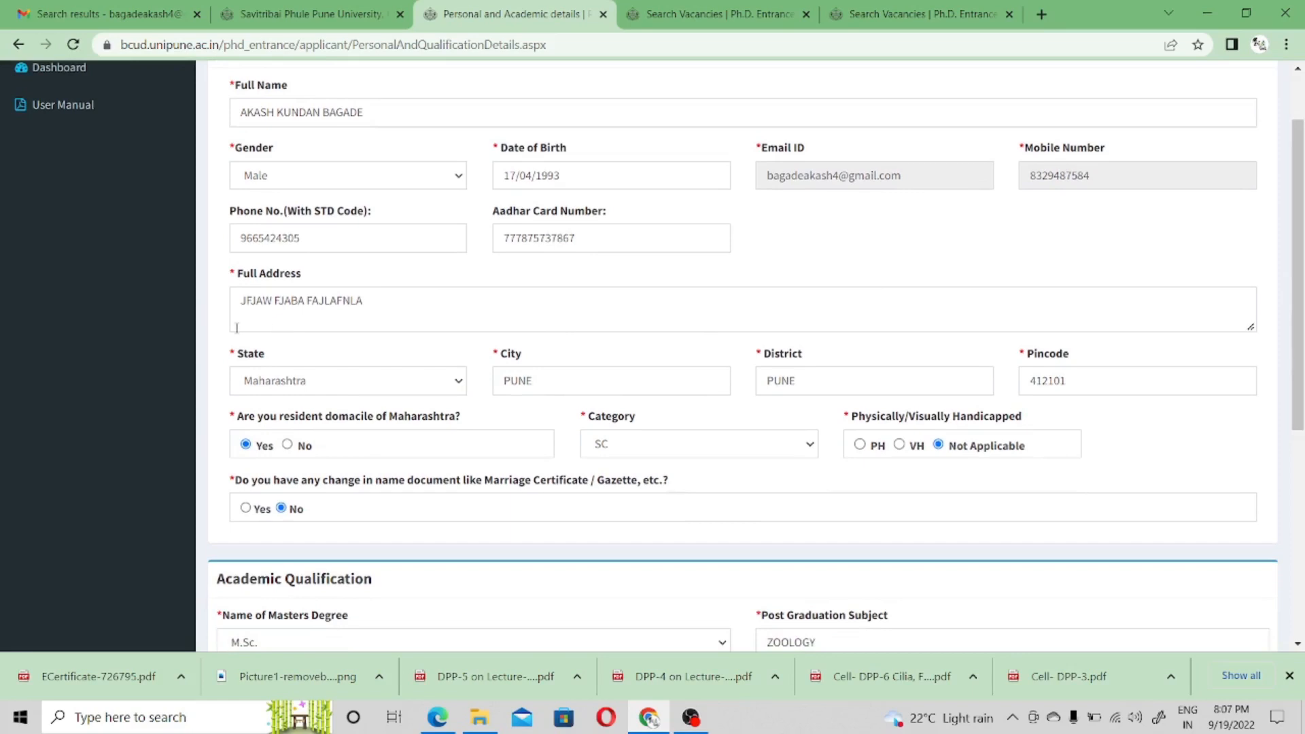
Step: Replace the full address in the personal information with a placeholder care-of address
drag(370, 302, 225, 313)
key(BackSpace)
text(C/O )
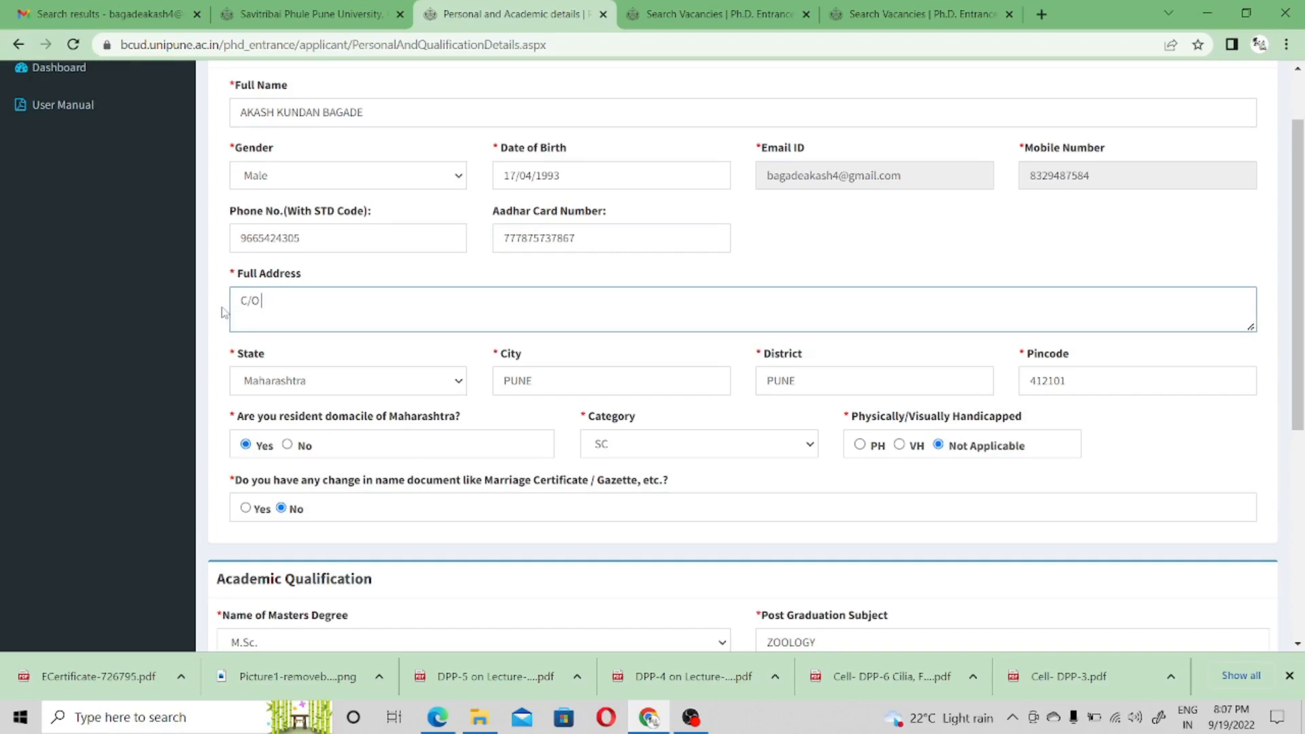
text(XYZ)
Step: Check the category options offered to Maharashtra residents, and set the Maharashtra domicile answer to No
click(287, 445)
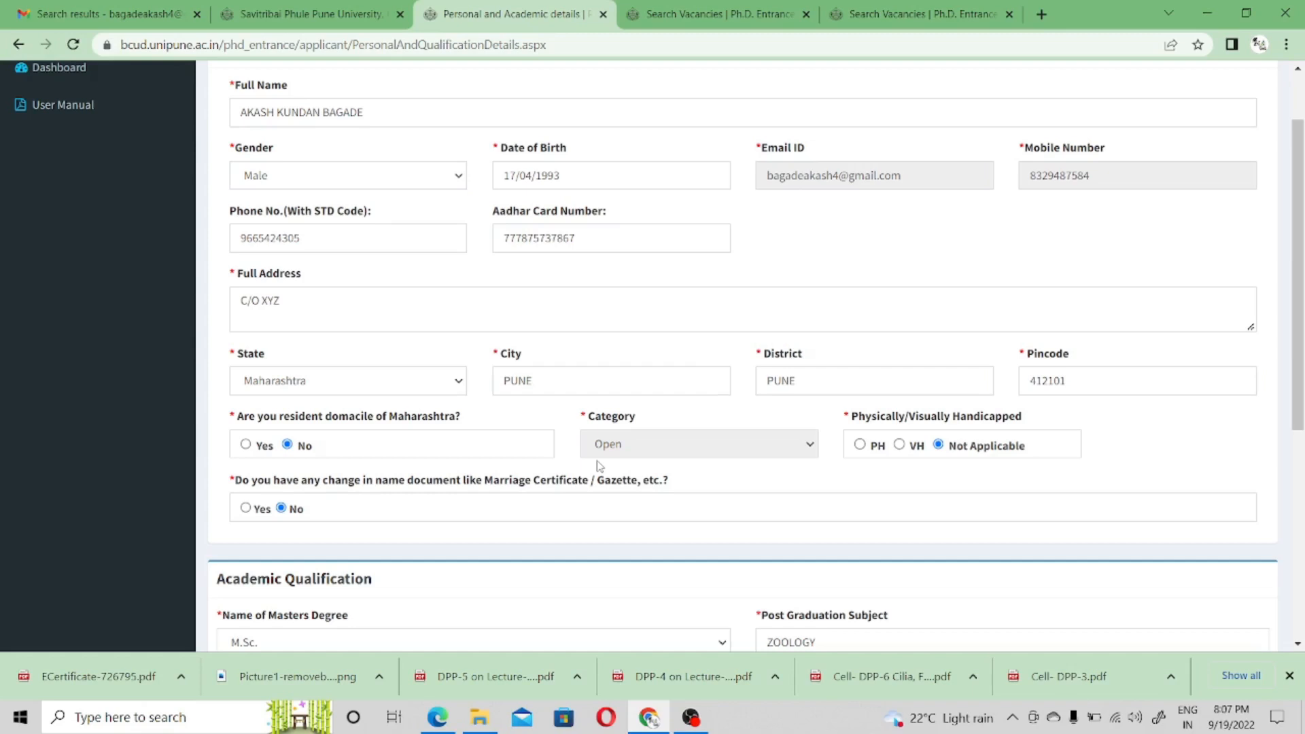
click(244, 445)
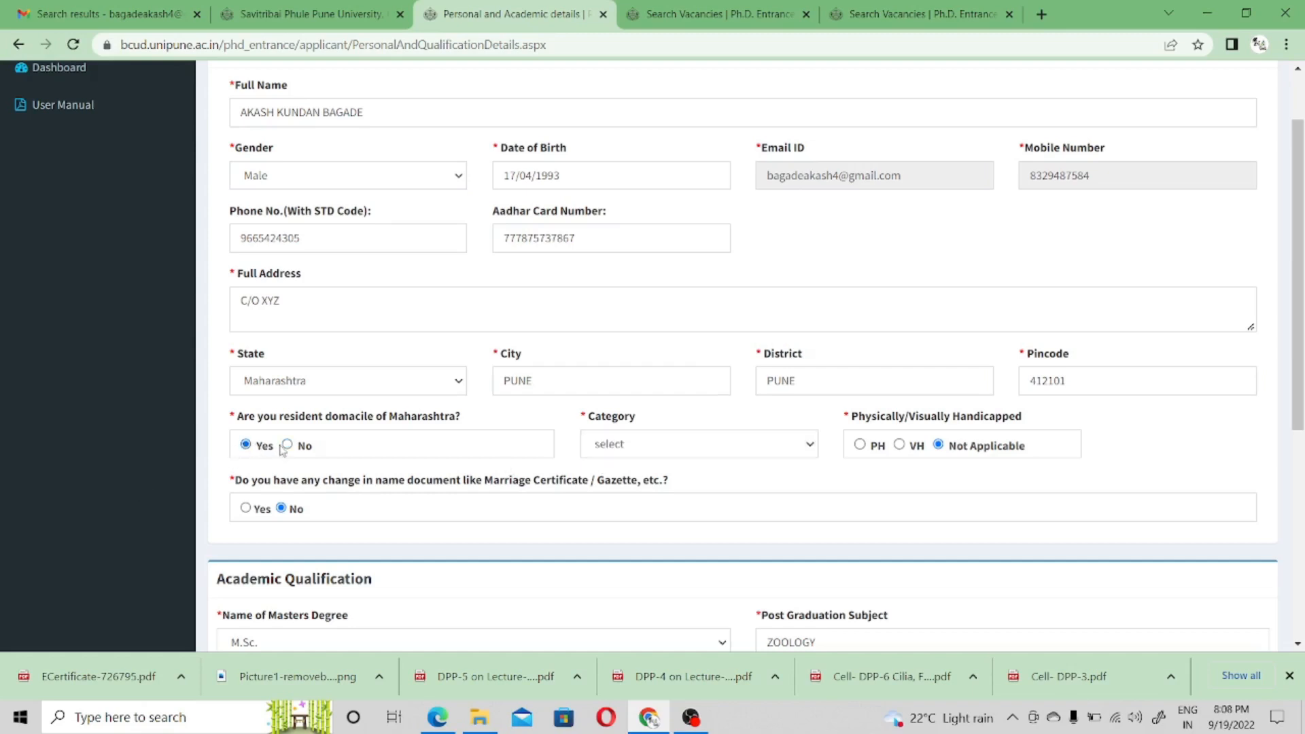
click(694, 453)
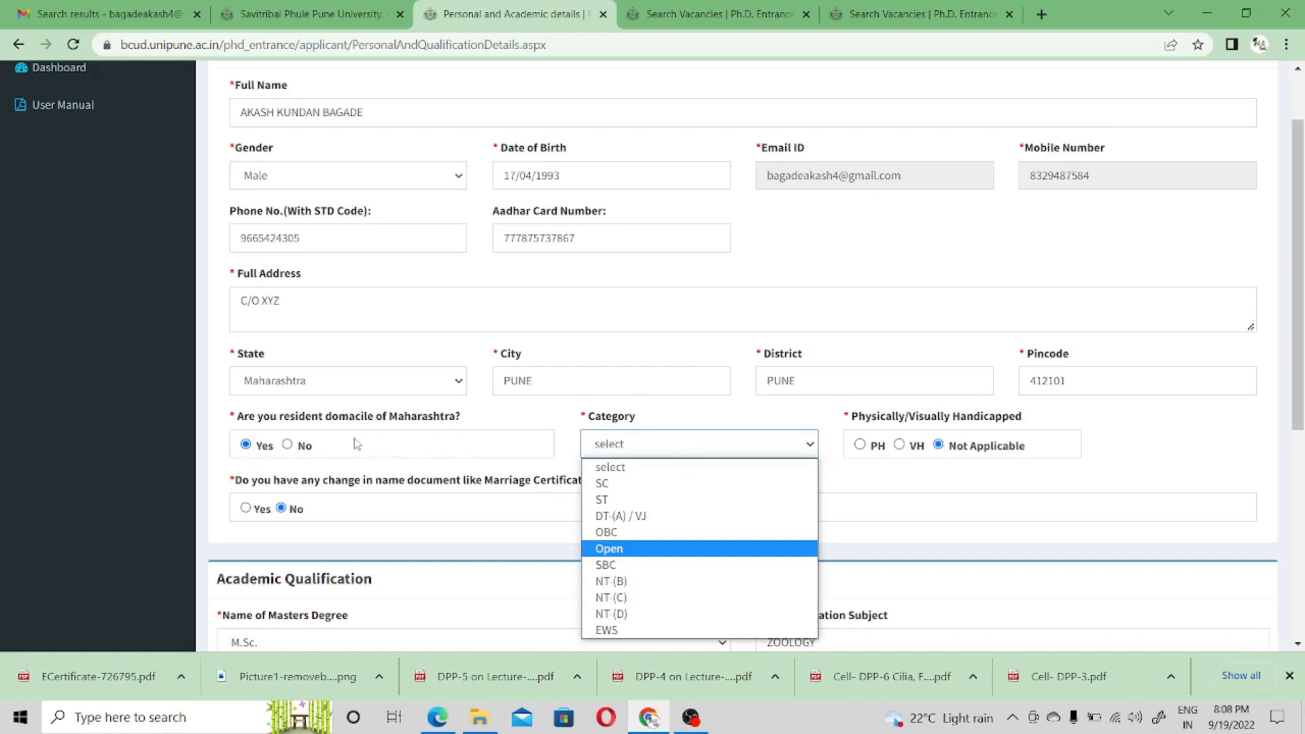
click(287, 446)
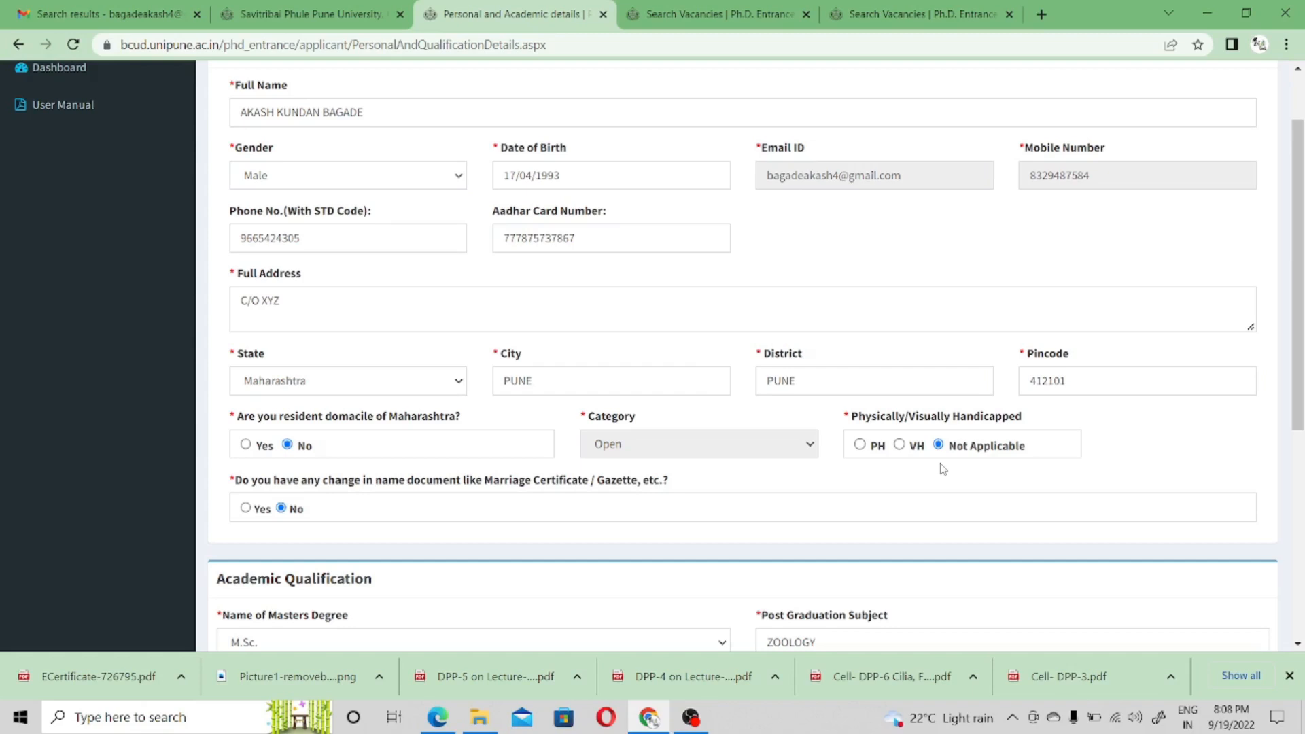
Step: Review the remaining personal information and the academic qualification section, and check the options offered for the Masters degree name
scroll(943, 469, down, 3)
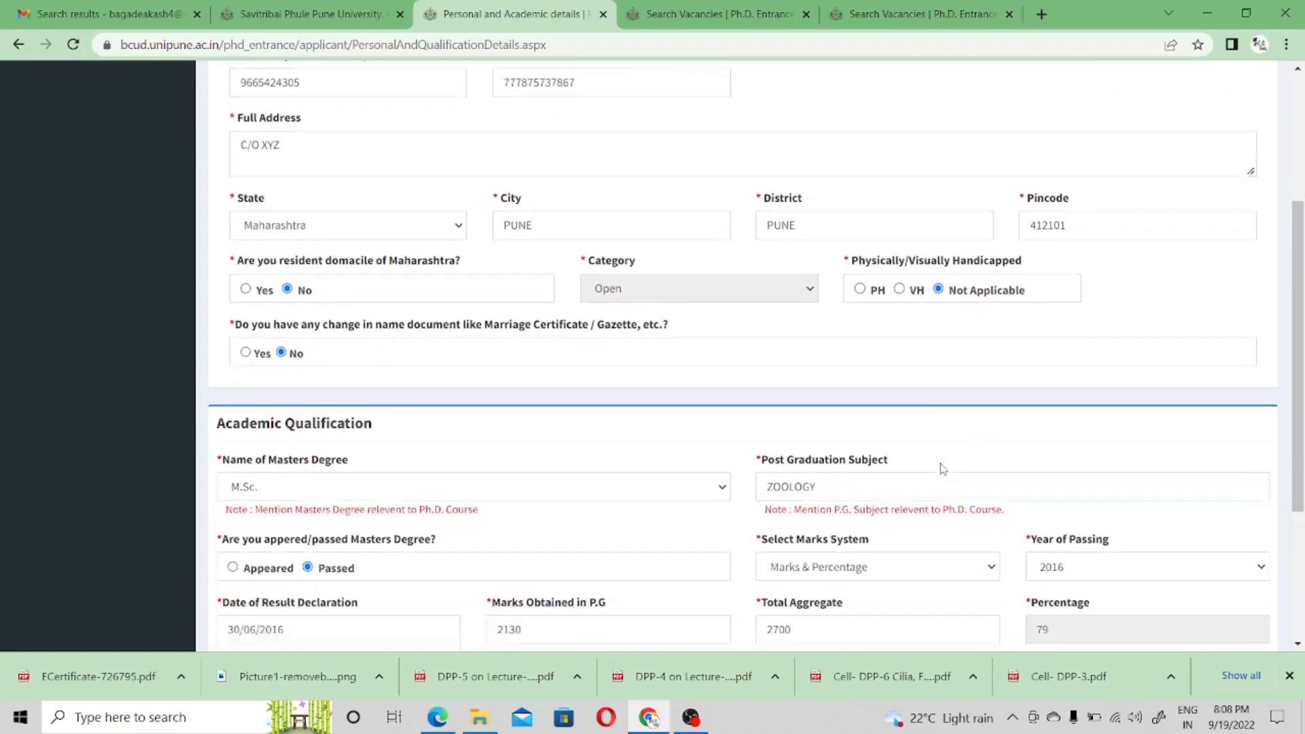
scroll(942, 466, down, 1)
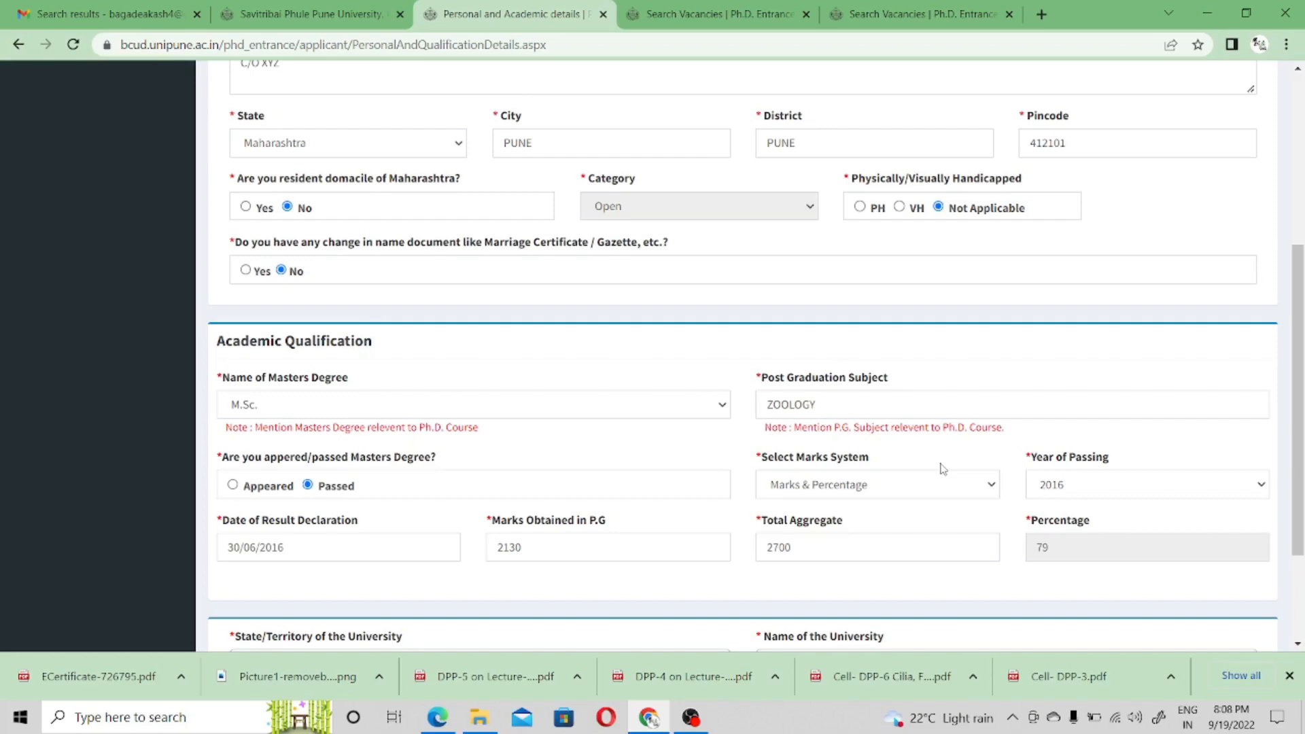
scroll(942, 469, down, 2)
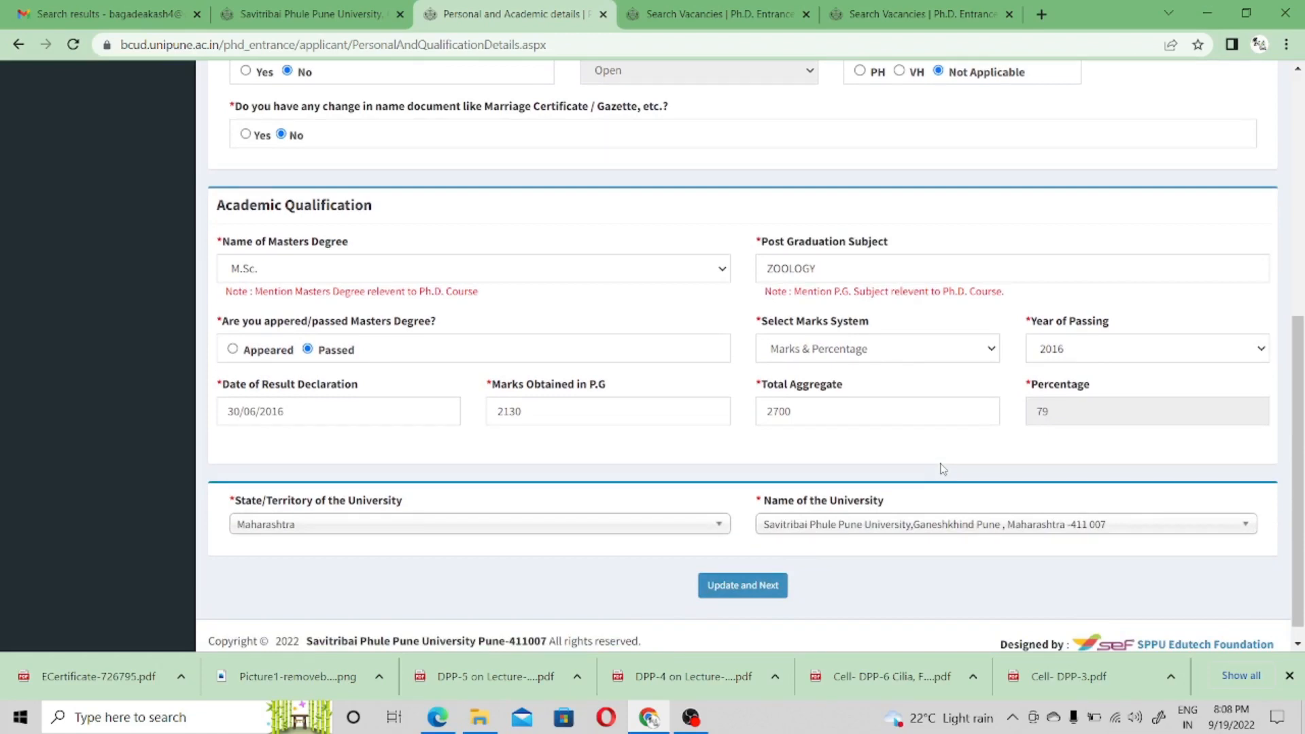
scroll(942, 469, down, 1)
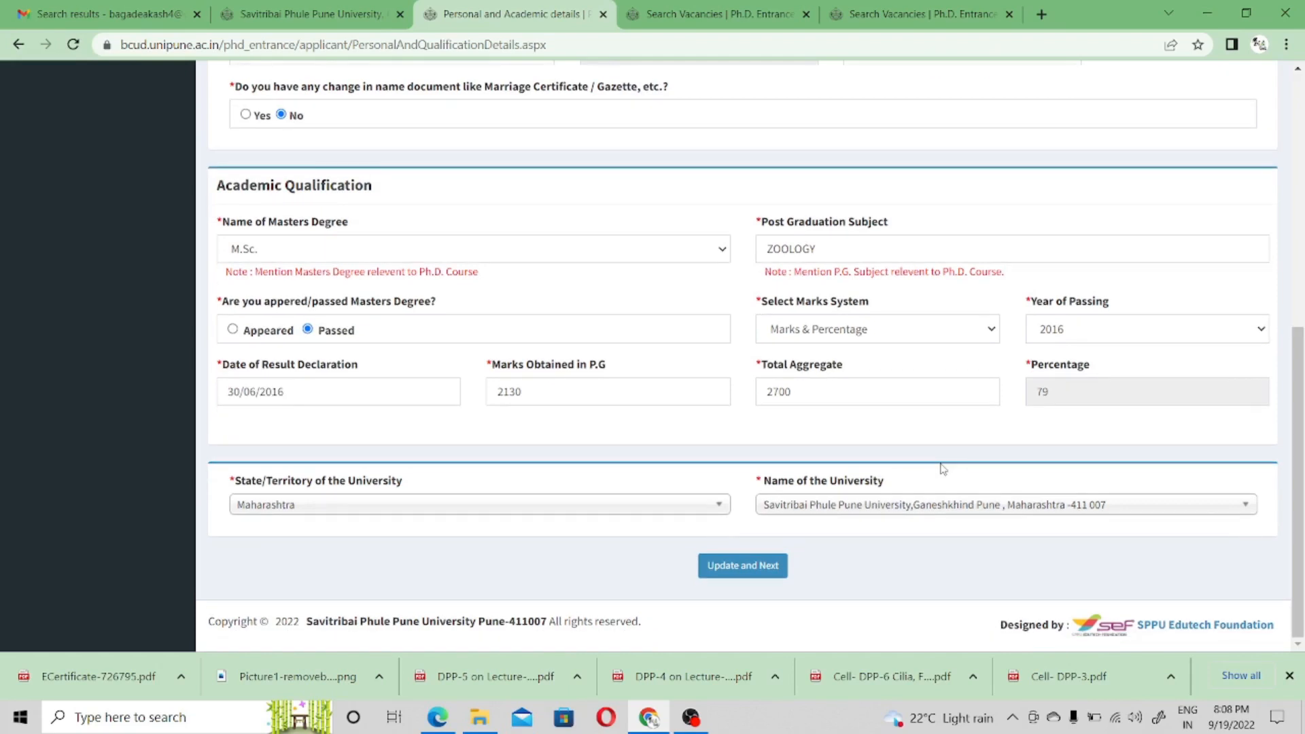
click(691, 249)
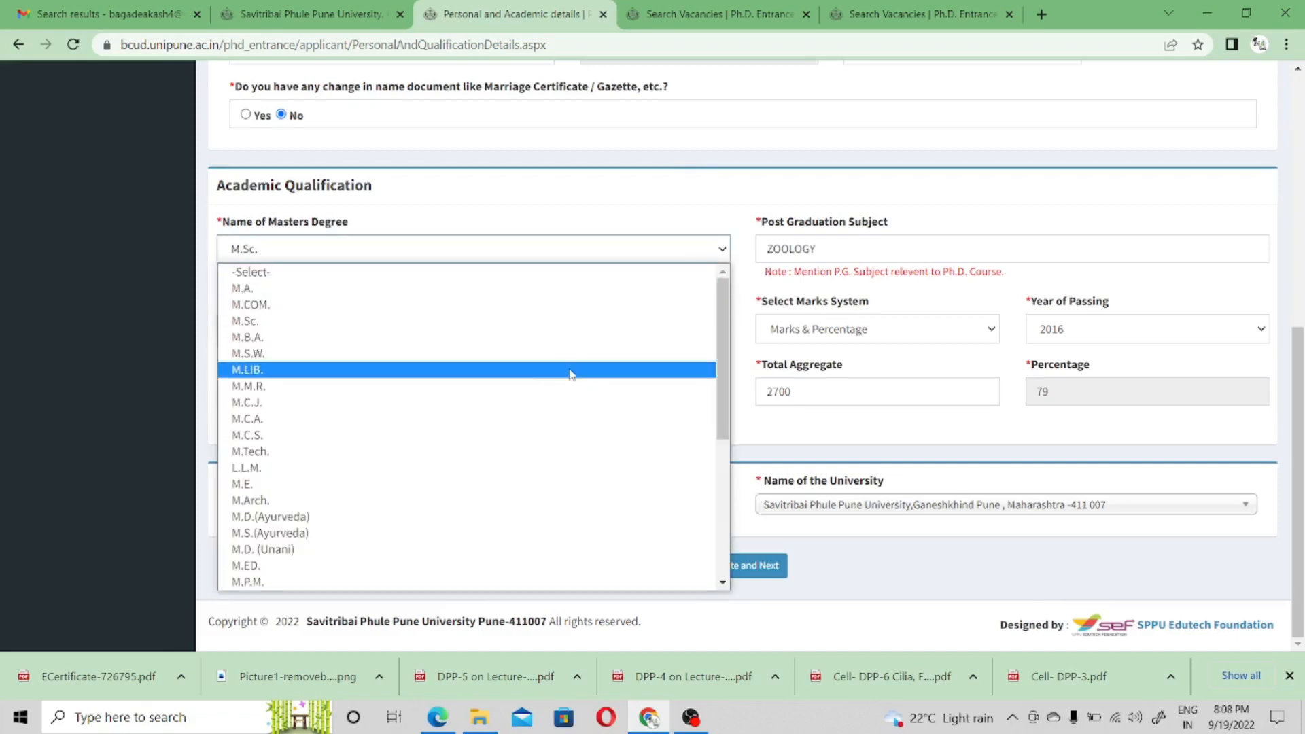
click(204, 331)
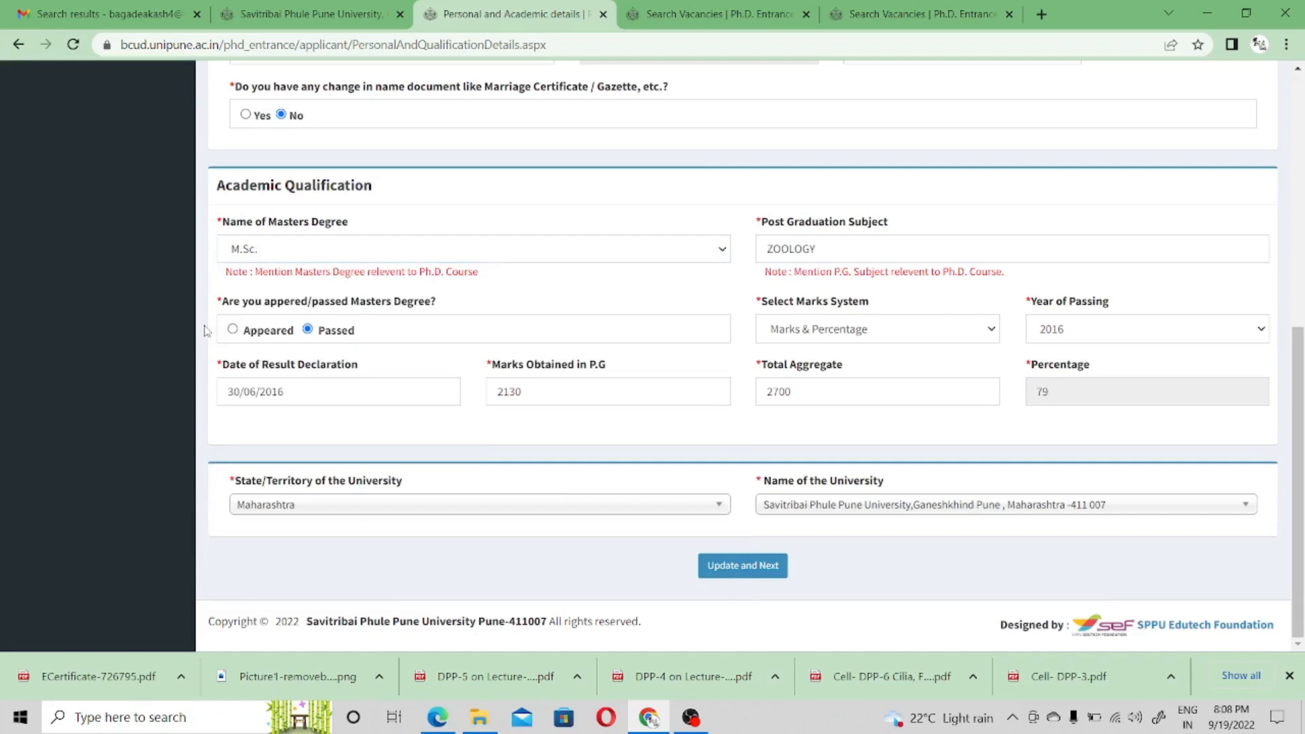
Step: Check which fields apply to an Appeared Masters degree, restore the answer to Passed, and check the marks system options
click(816, 249)
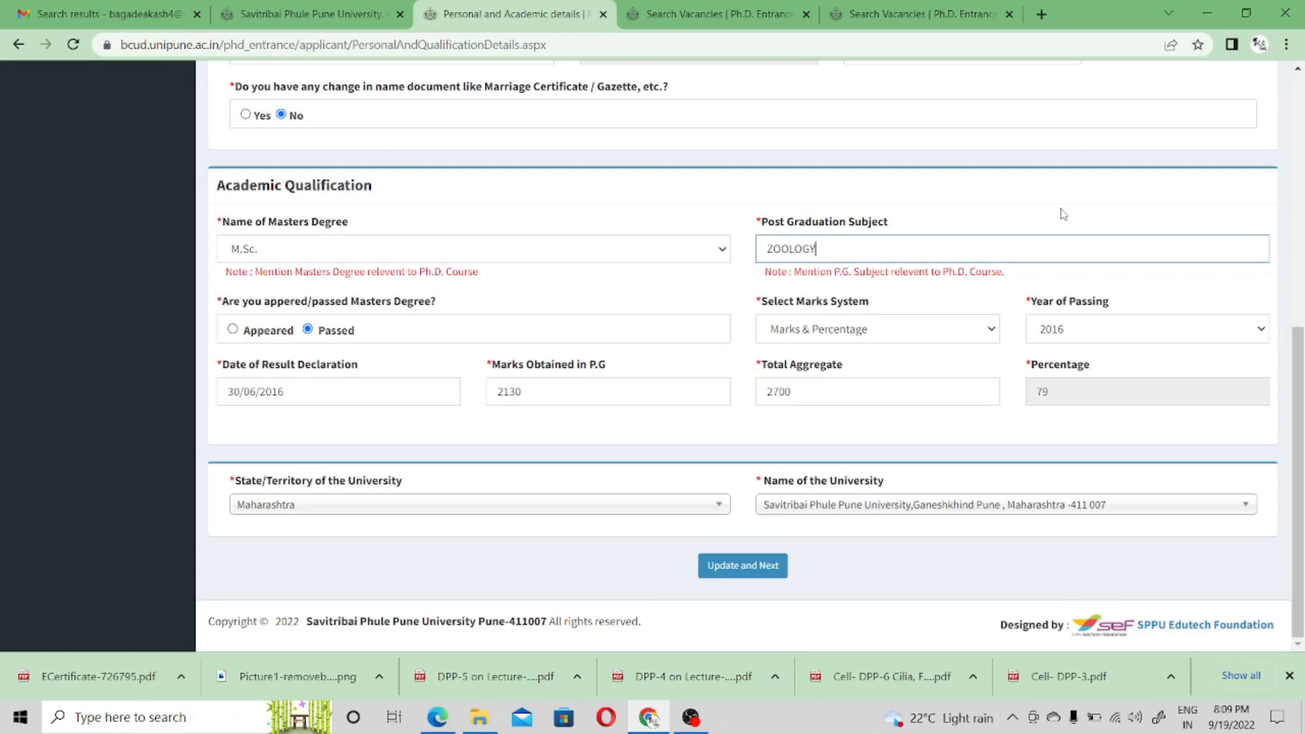
click(260, 332)
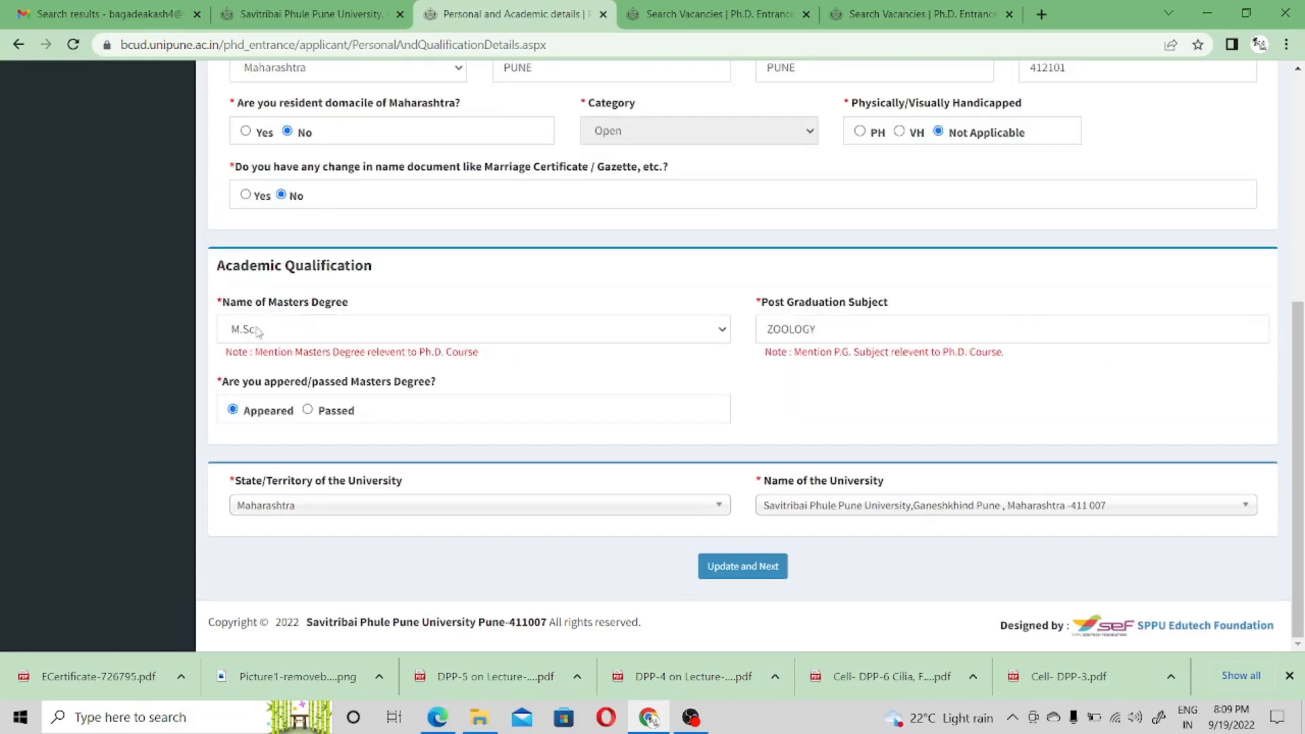
click(312, 411)
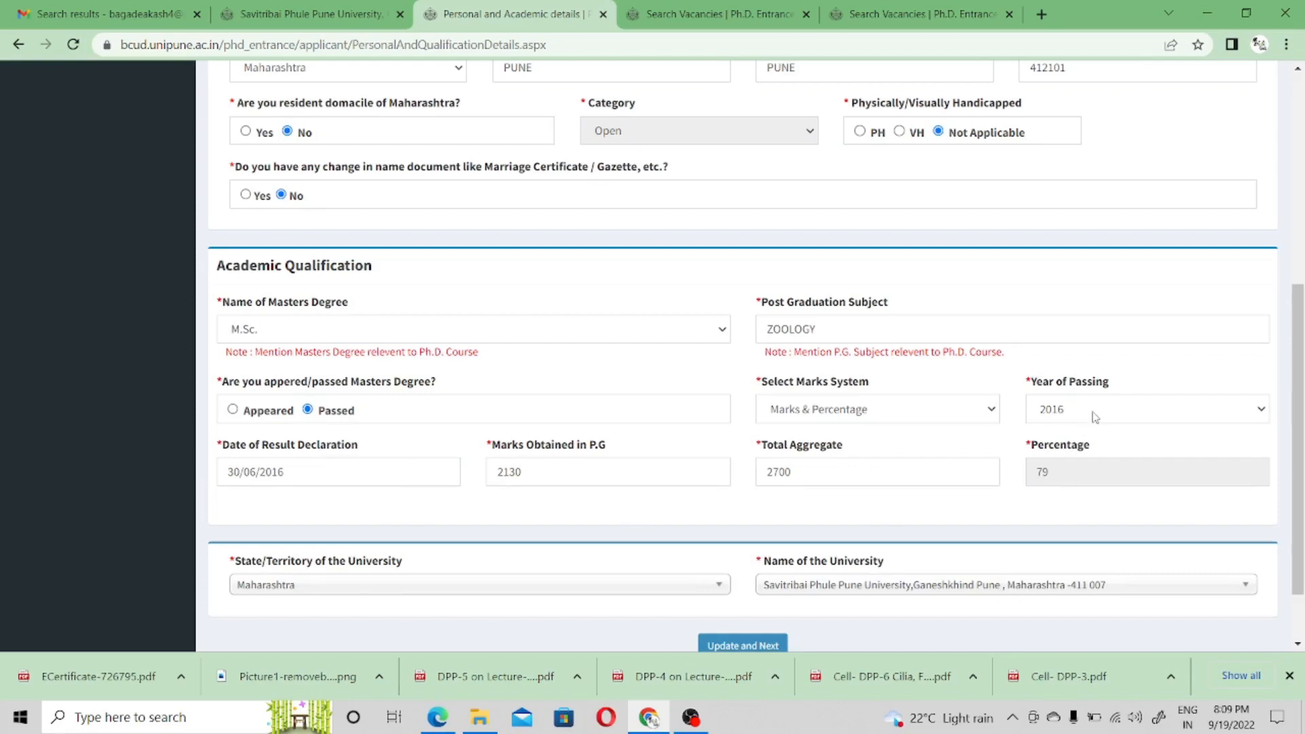
click(945, 416)
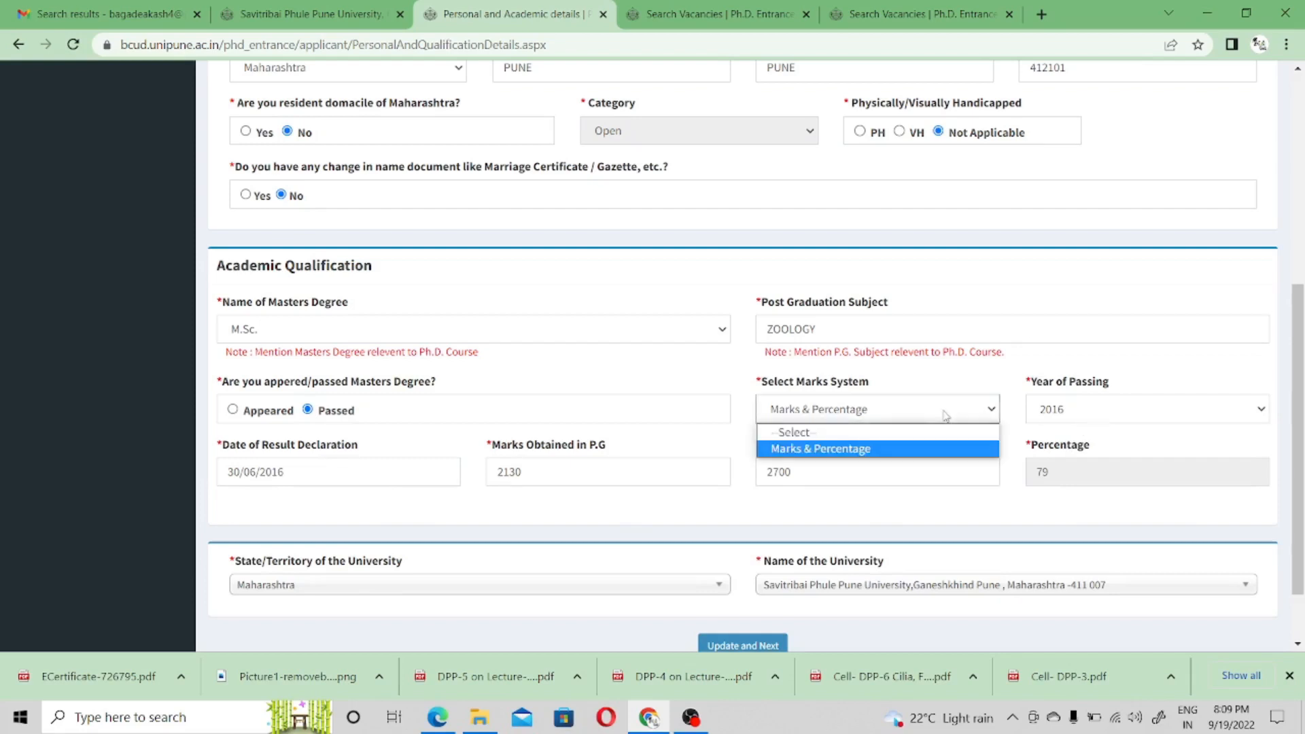
click(947, 413)
click(949, 414)
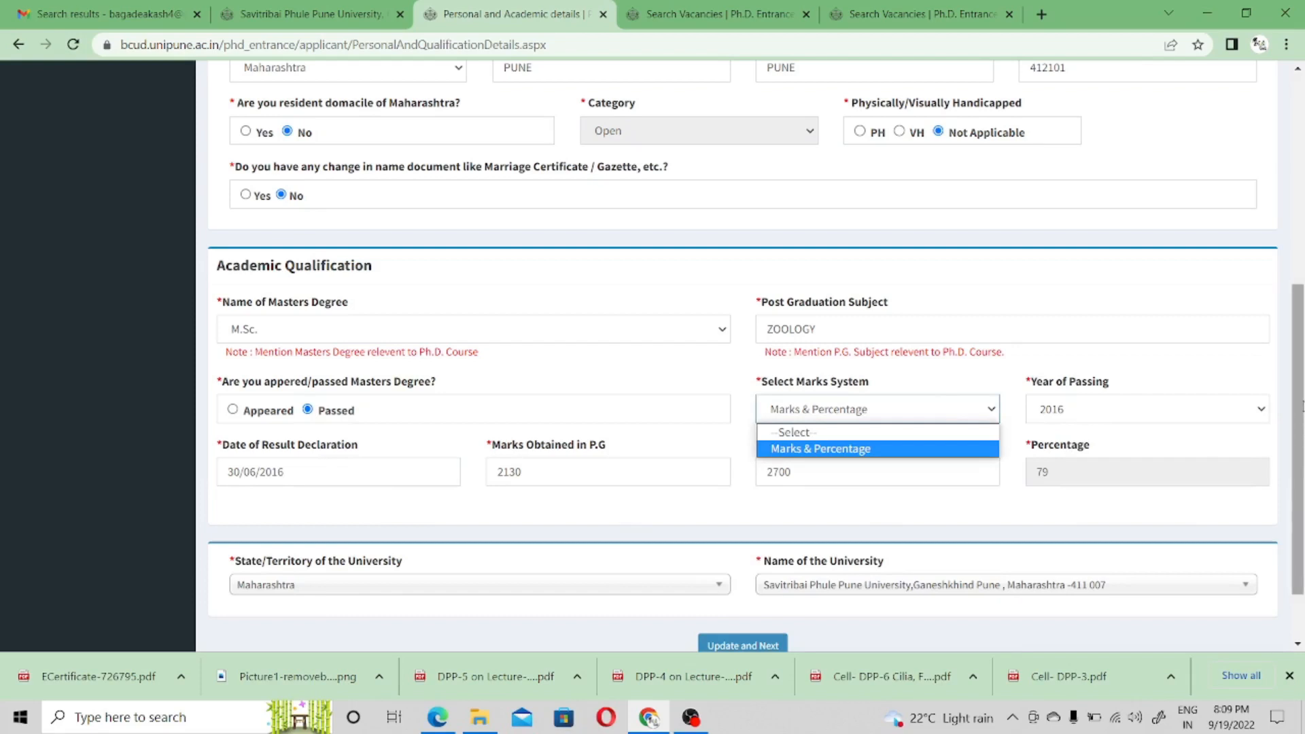
Step: Submit the updated personal and academic details and proceed to the Ph.D. programme details
drag(1303, 406, 1303, 469)
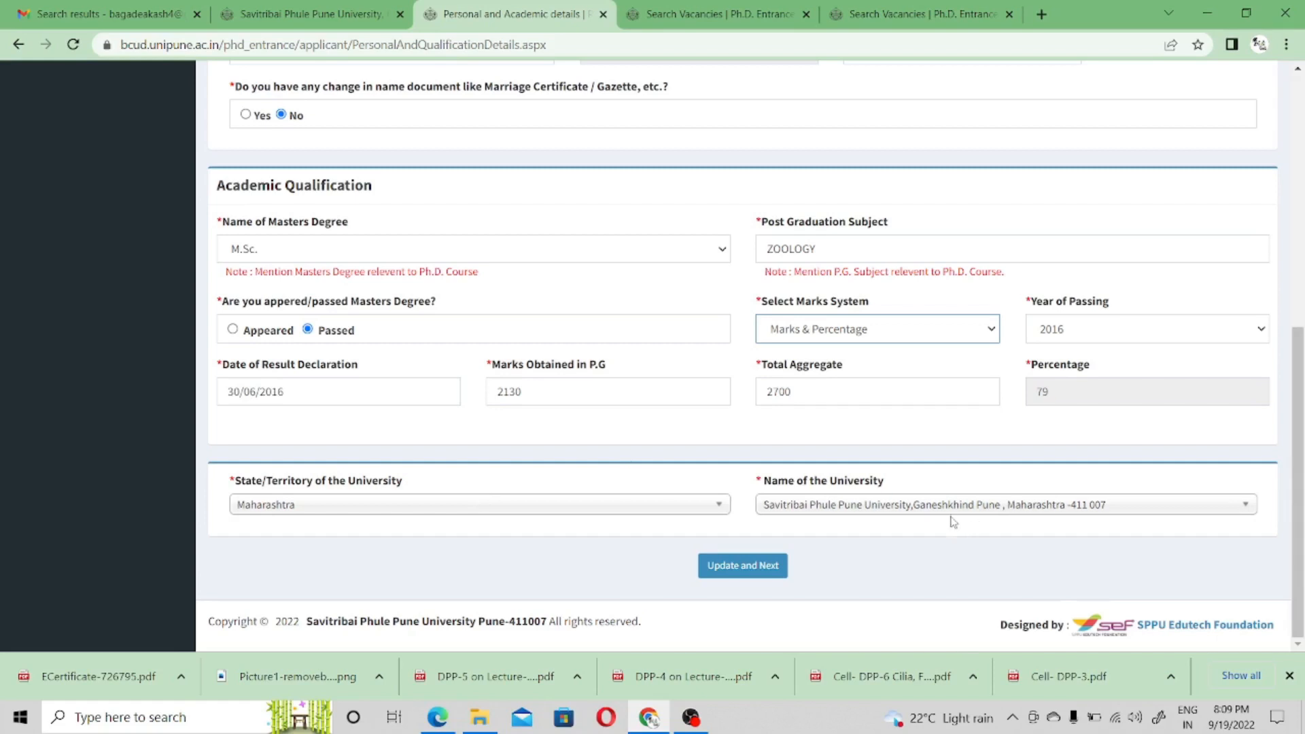
click(769, 565)
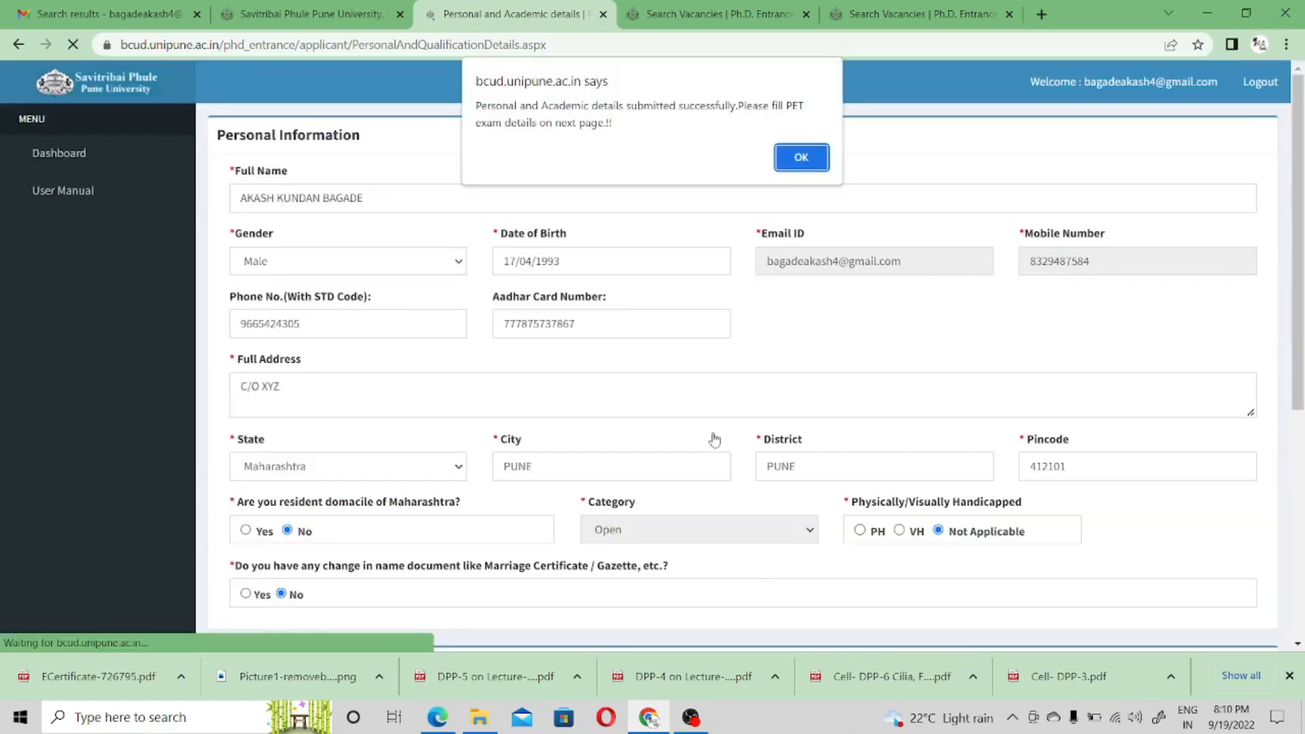
click(806, 158)
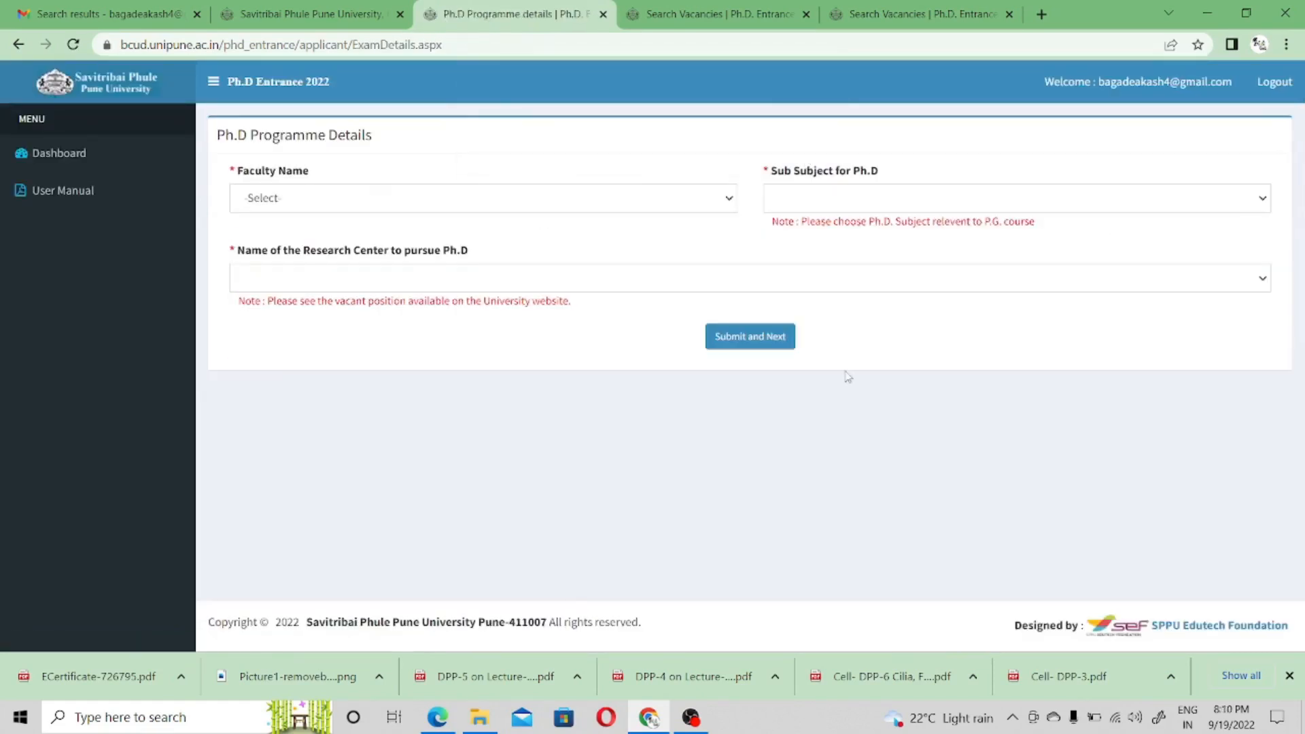
Step: Set the faculty to Science & Technology and the Ph.D. sub subject to Zoology
click(360, 204)
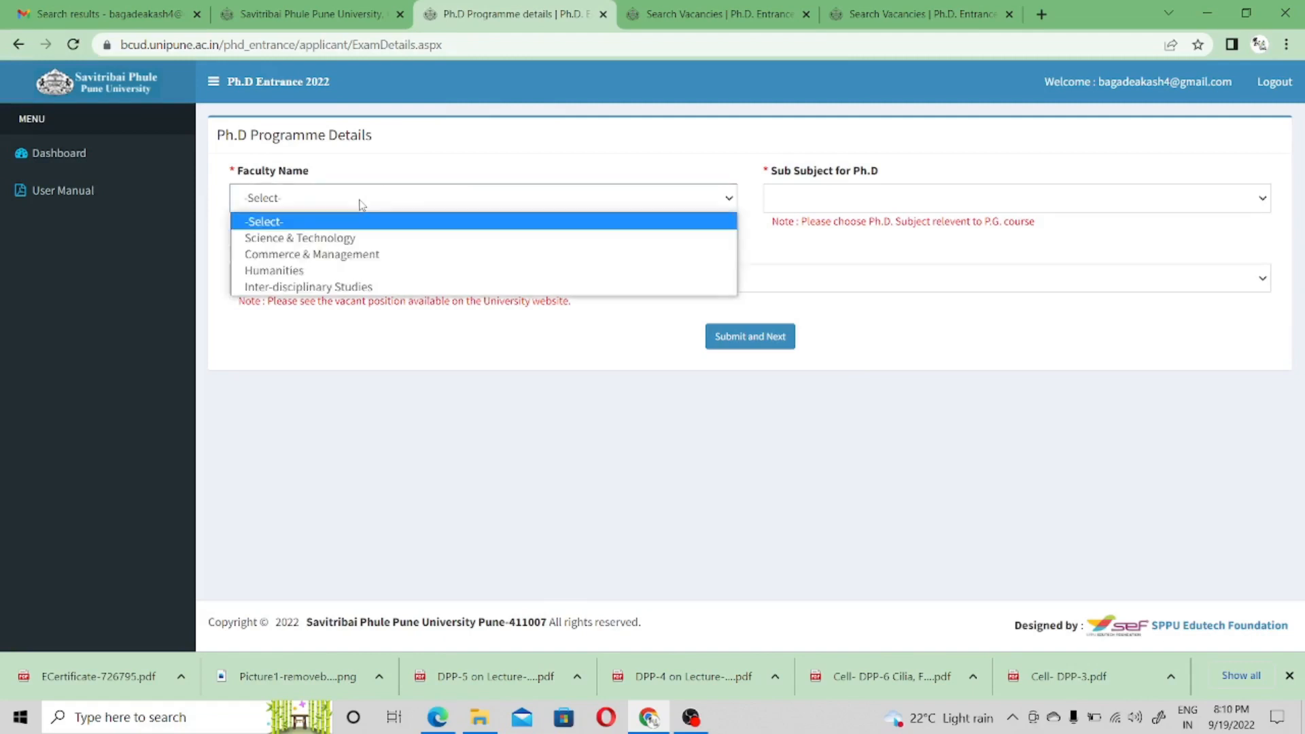
click(349, 239)
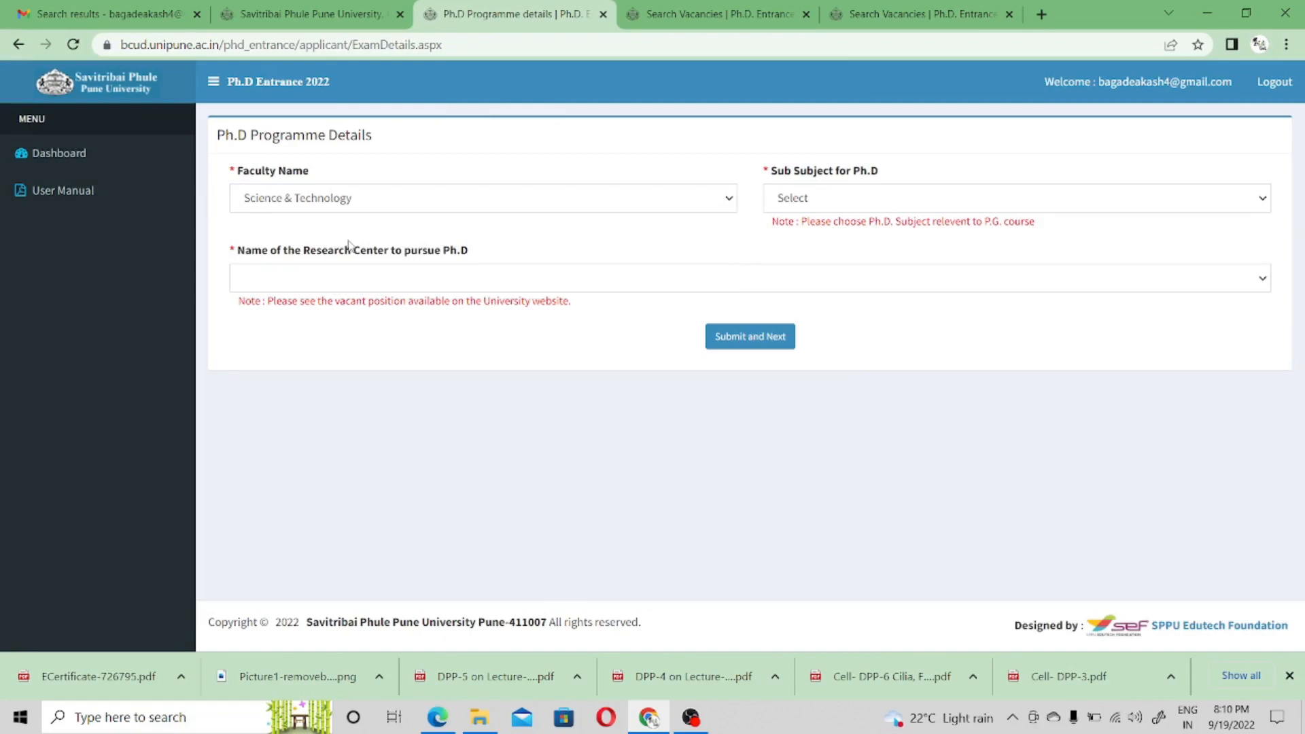
click(368, 207)
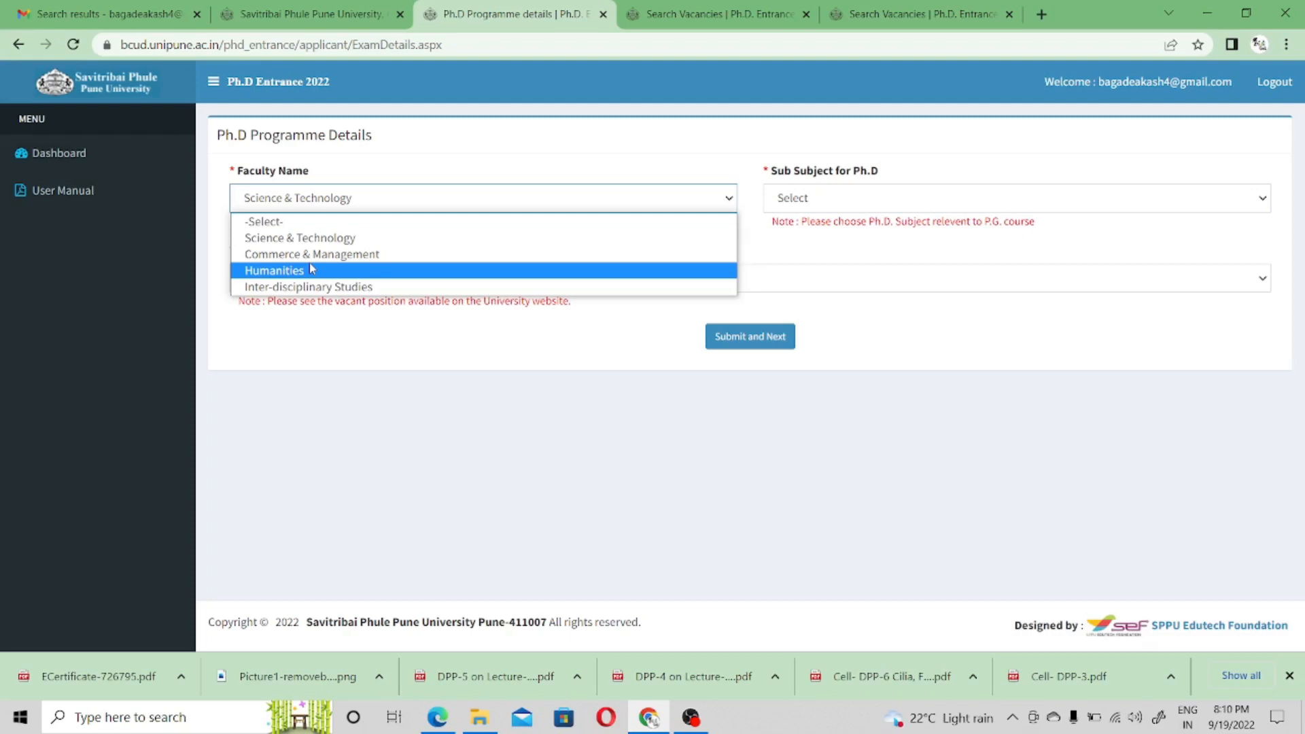
click(826, 203)
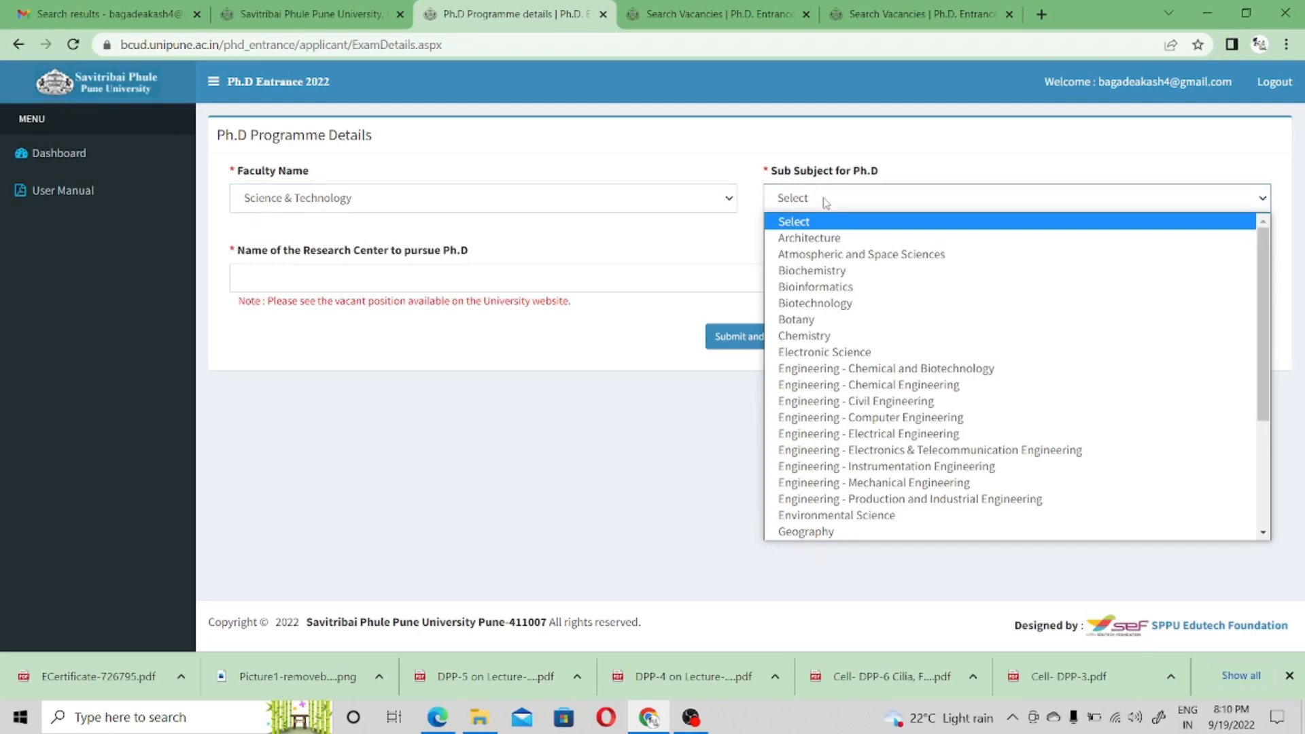
key(z)
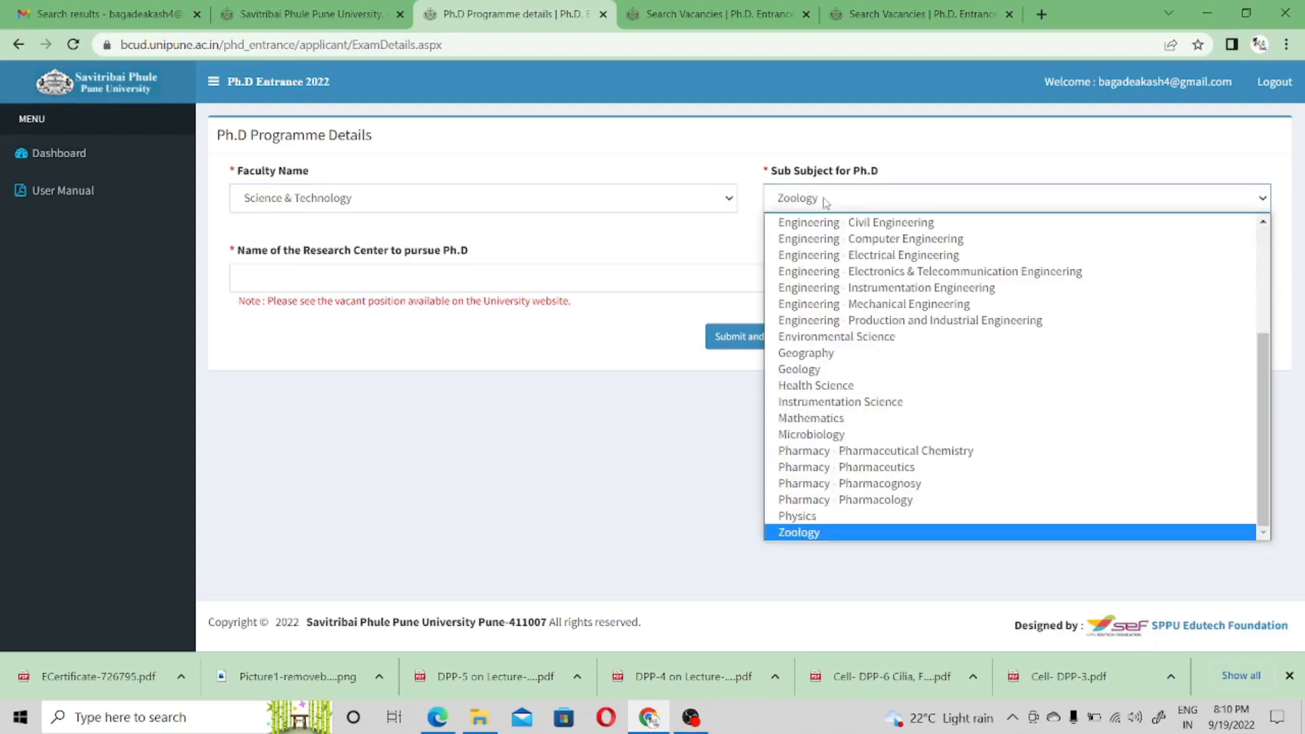
key(Return)
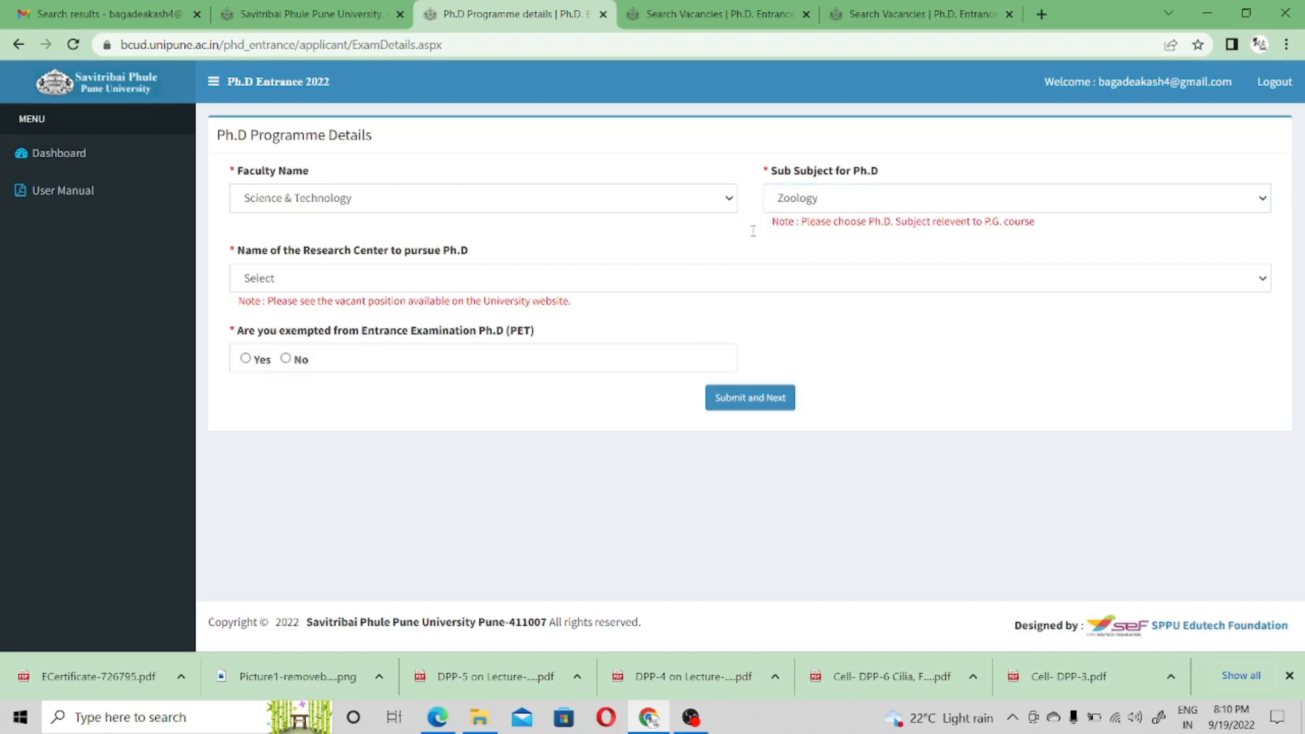
Step: Choose Pune Jilha Shikshan Mandal Prof. Ramkrishna More Arts Commerce and Science College as the research center and answer Yes to the PET exemption
click(596, 284)
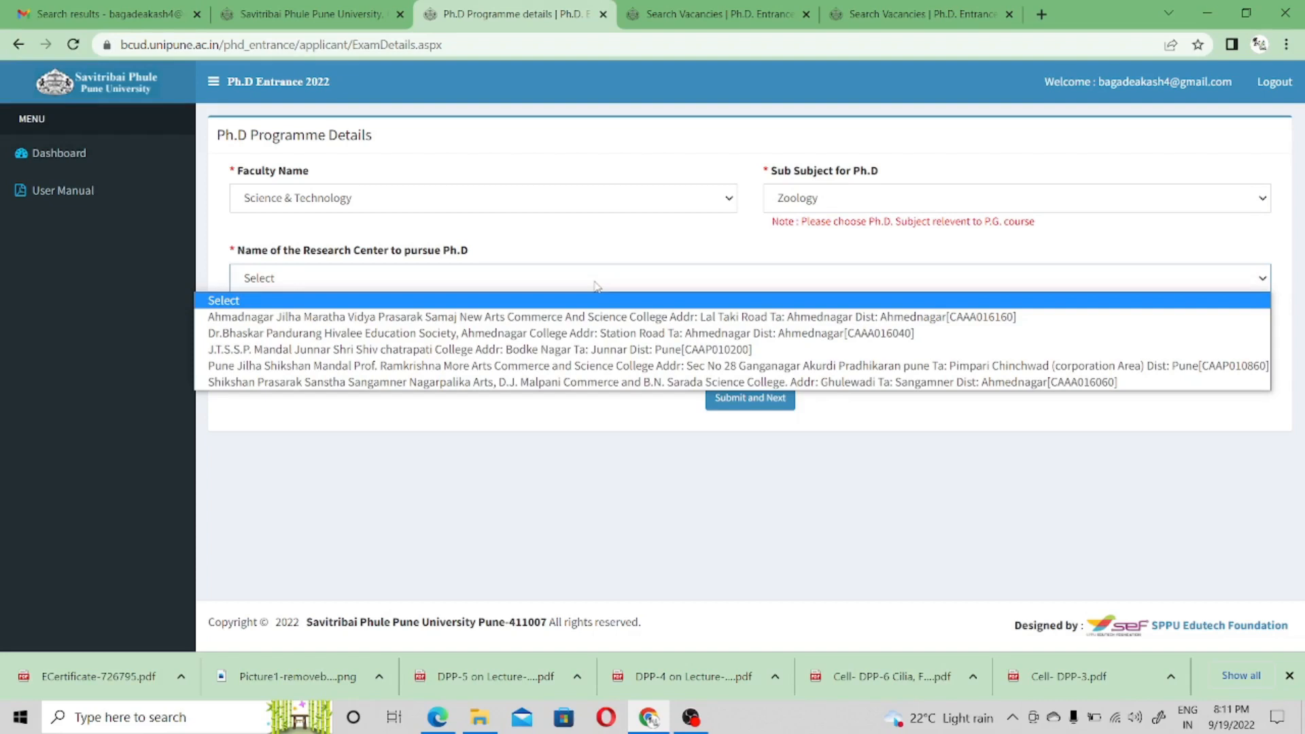
click(612, 366)
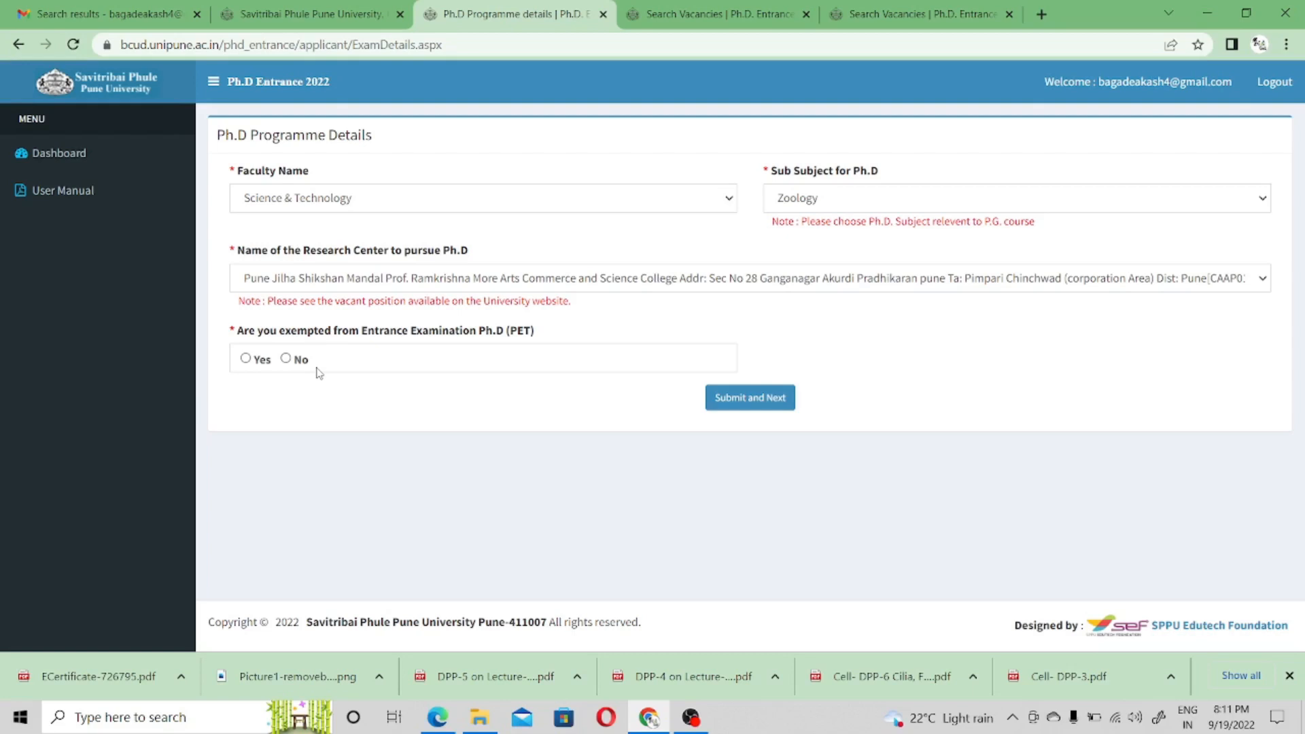
click(247, 359)
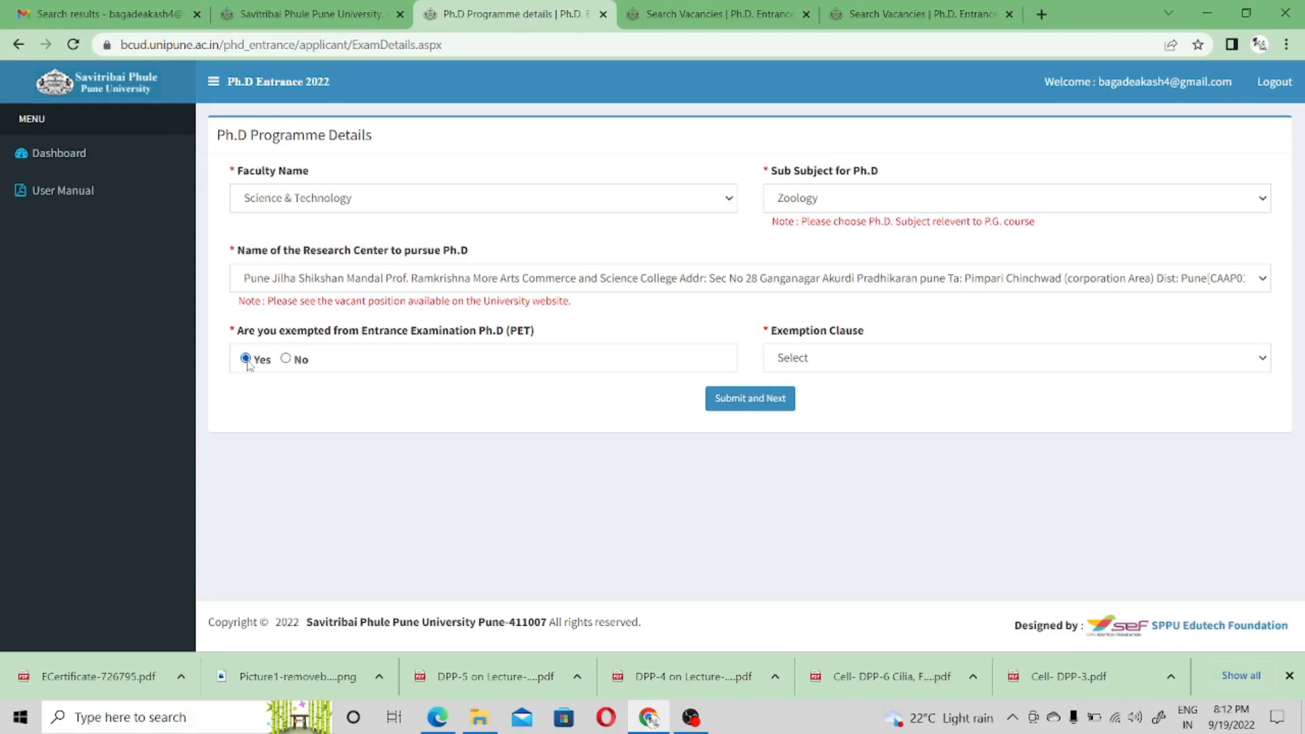
Step: Try to submit the programme details with Clause iii, PET 2021 Qualified, as the exemption clause
click(950, 369)
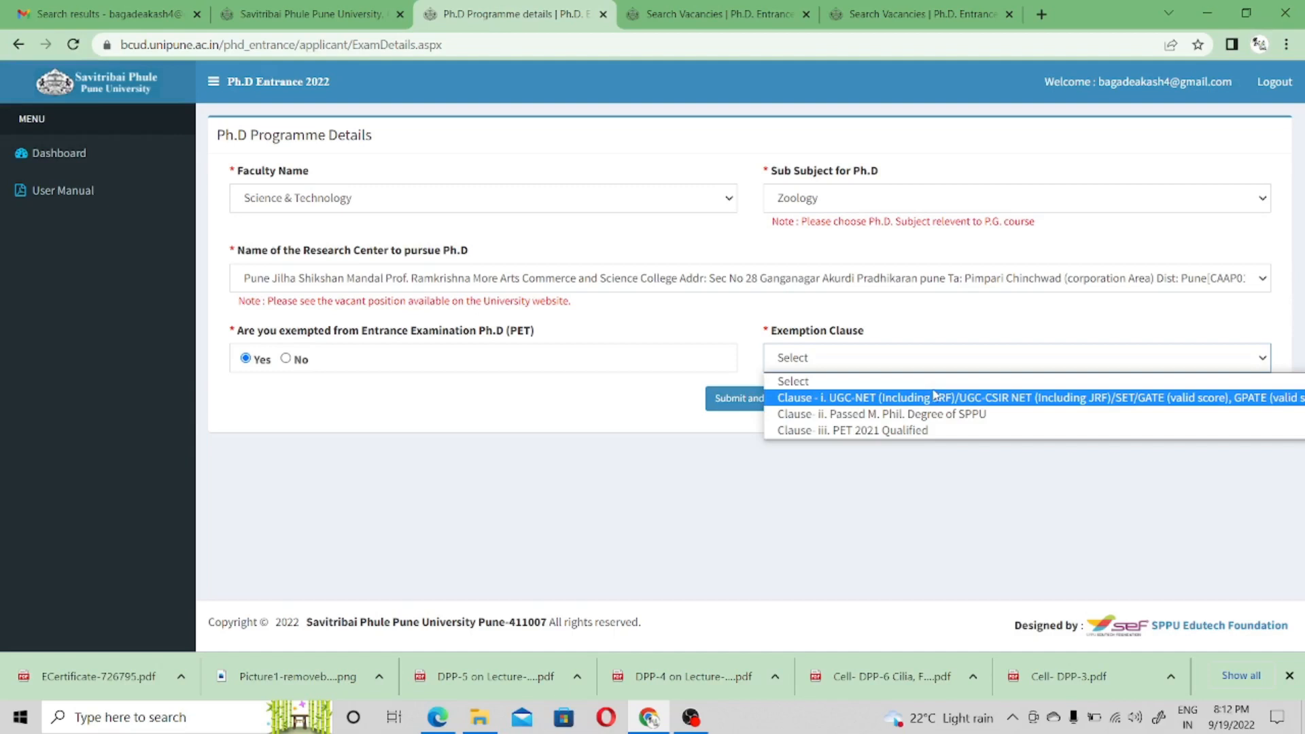
key(Up)
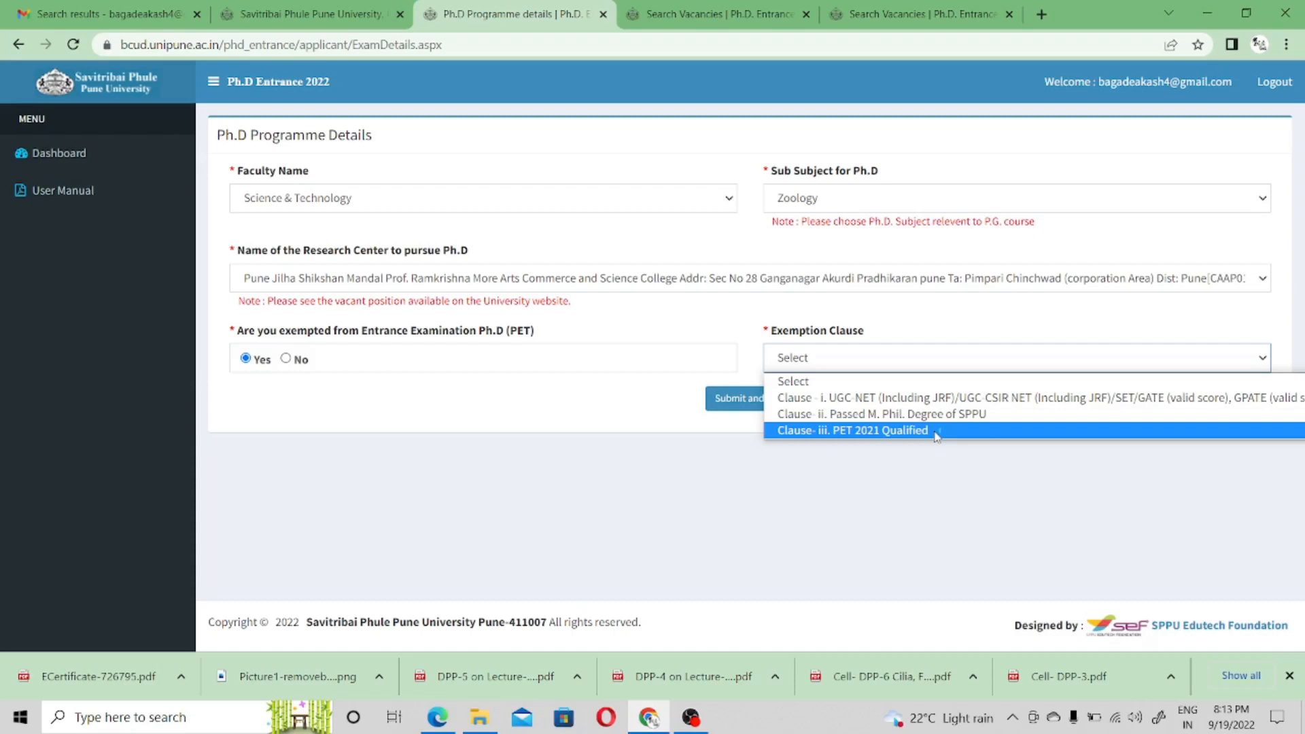
click(936, 431)
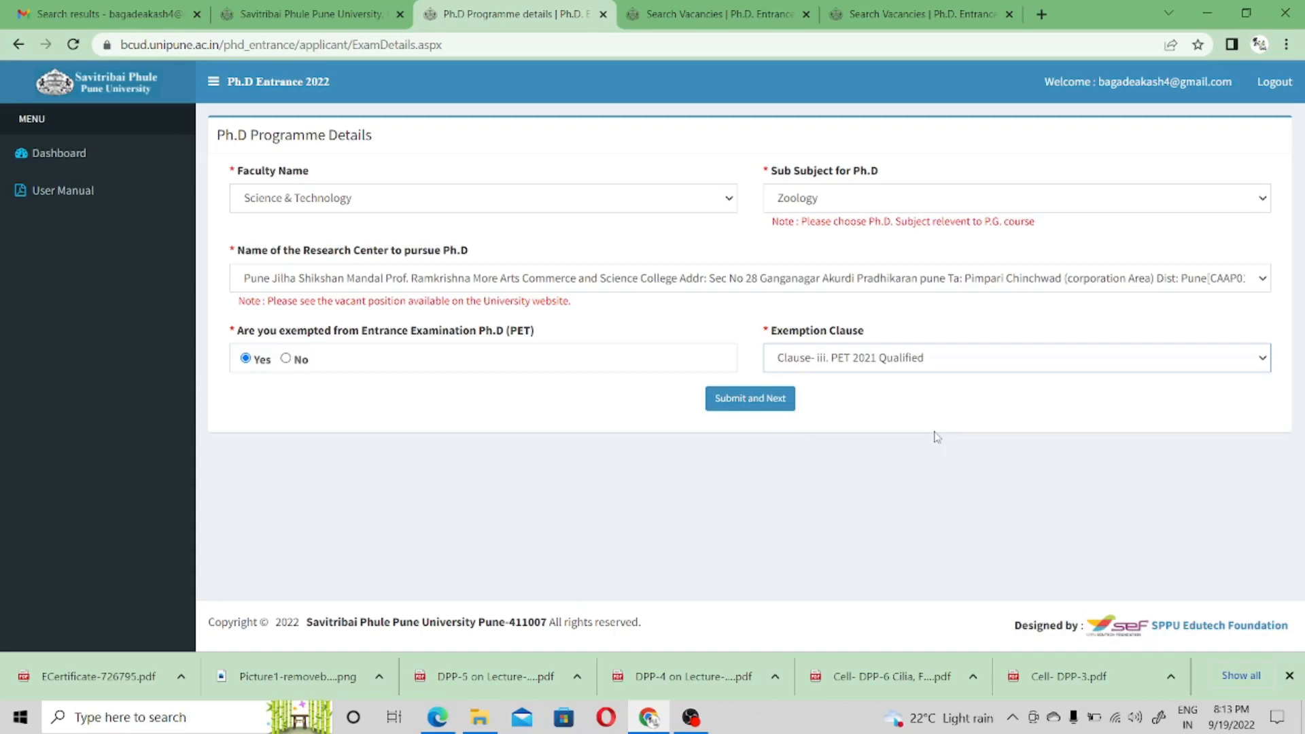
click(737, 410)
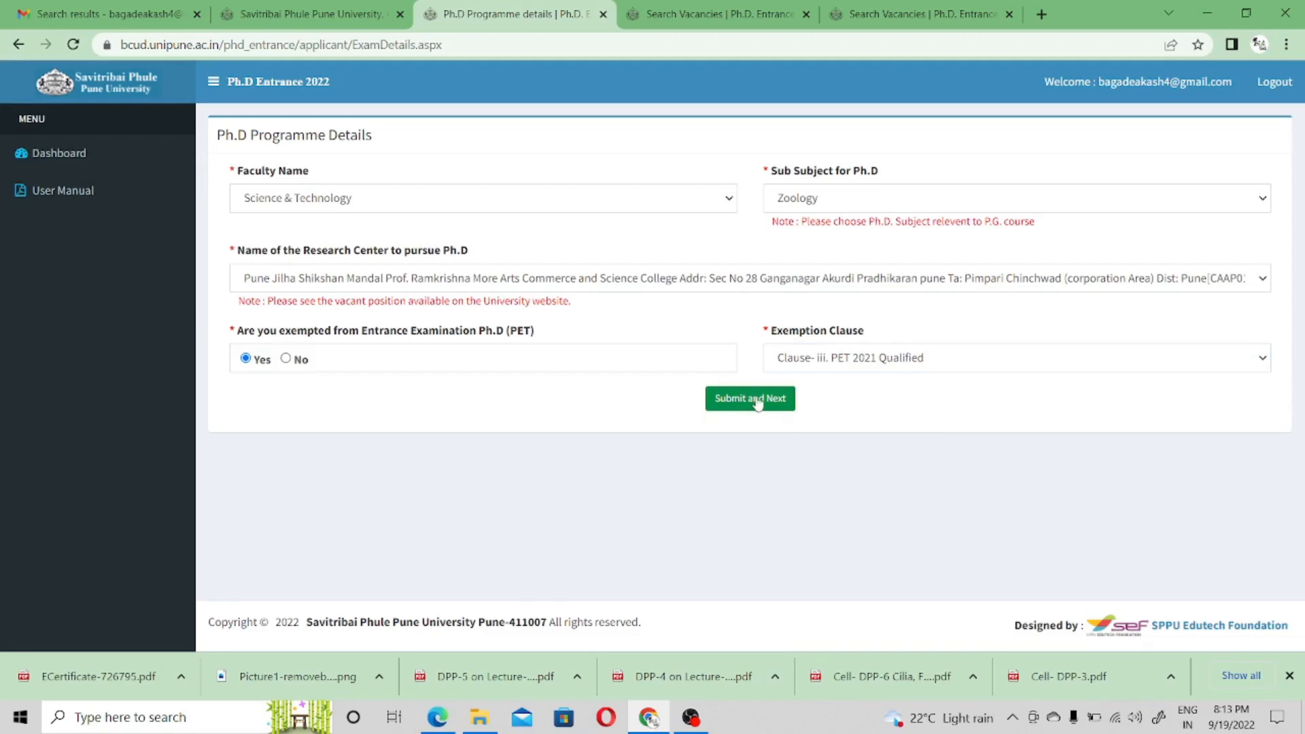
click(758, 402)
Step: Set the exemption clause to Clause i, covering UGC-NET, UGC-CSIR NET, SET and GATE, and submit the programme details
click(891, 370)
click(876, 399)
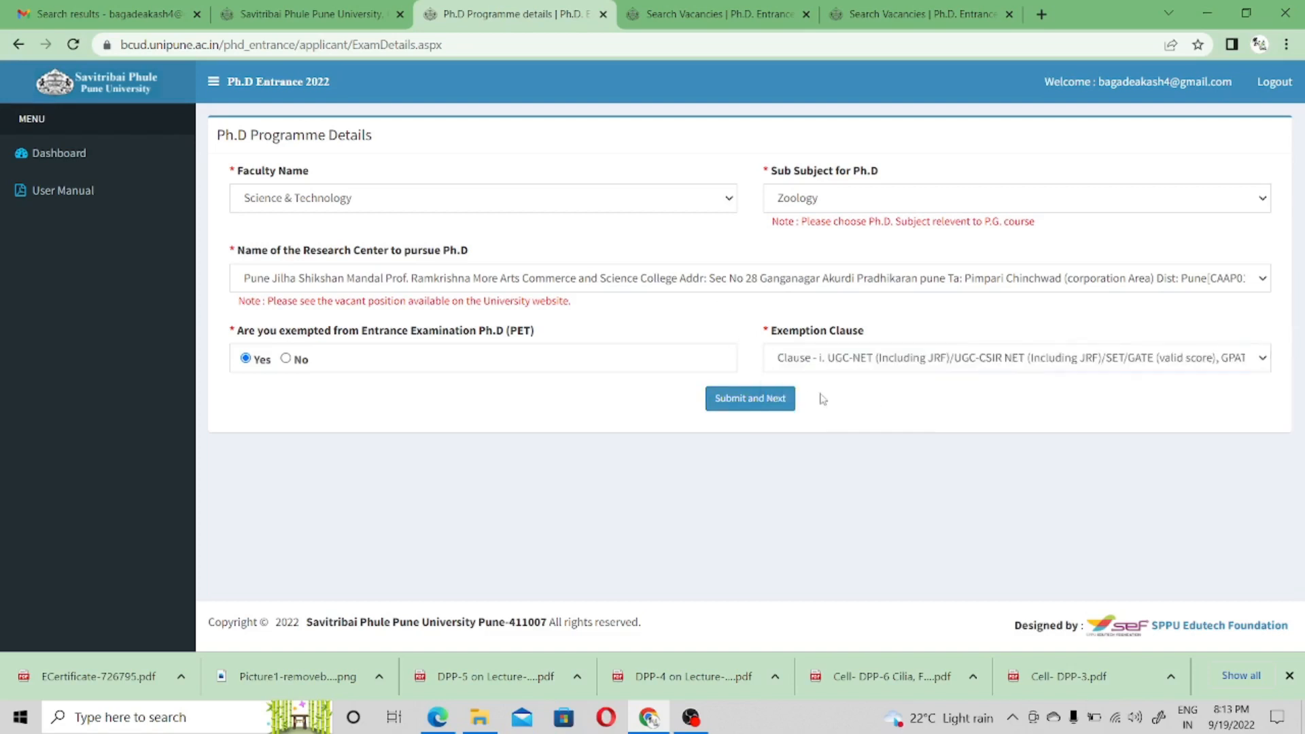
click(792, 402)
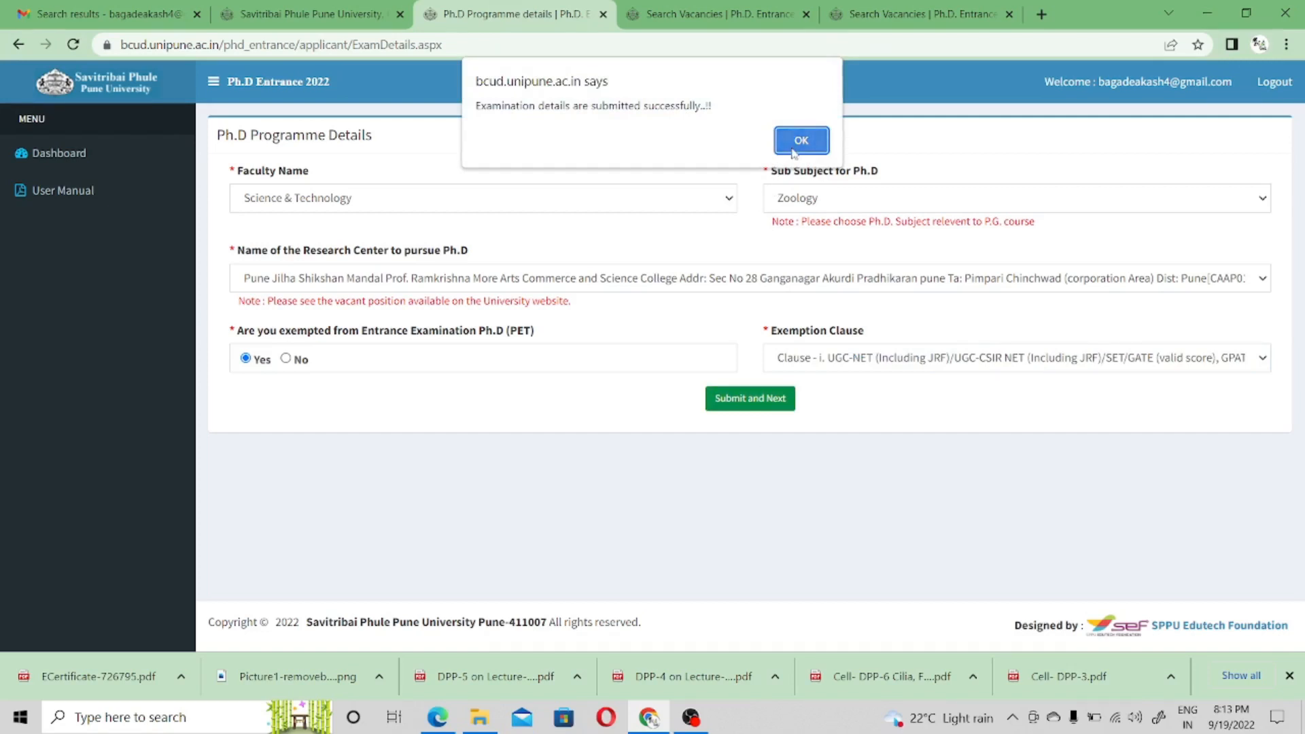
click(800, 141)
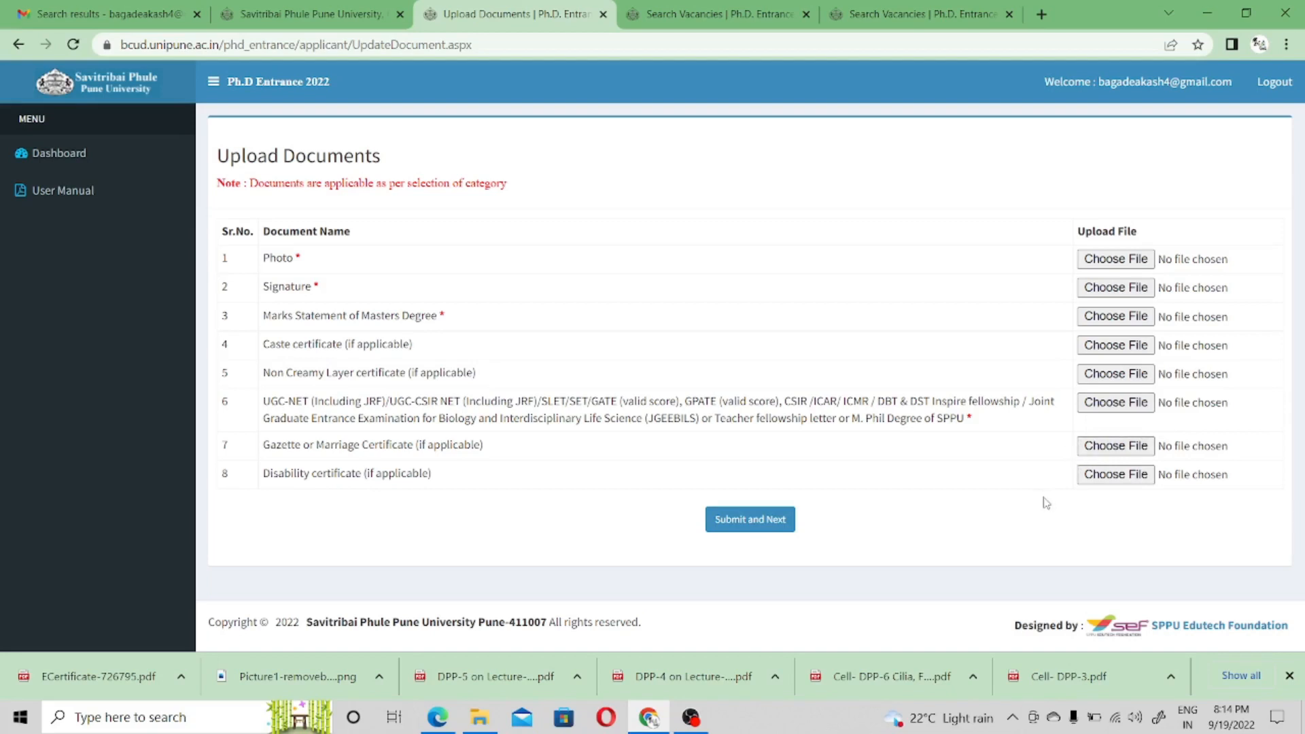
Step: Try to submit the document uploads without any files, and look up the document size and file format requirements in the user manual
click(728, 522)
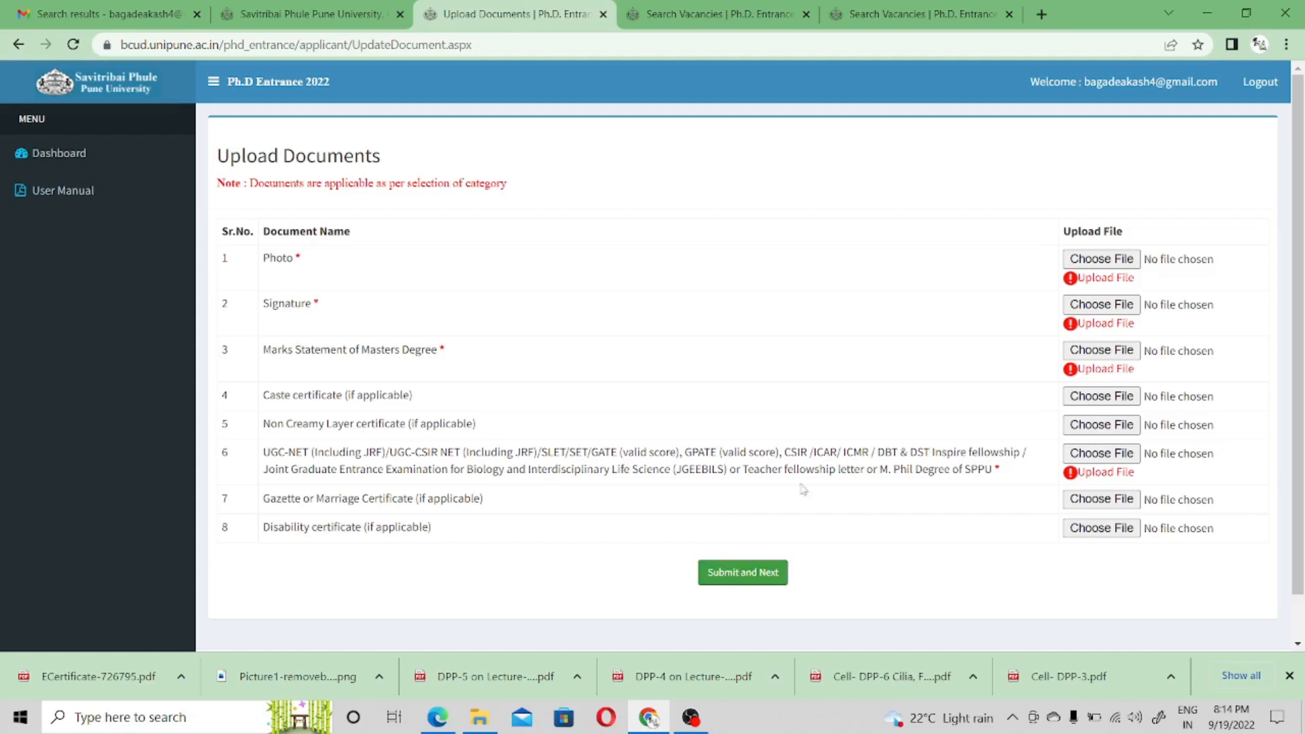
click(1092, 259)
click(73, 204)
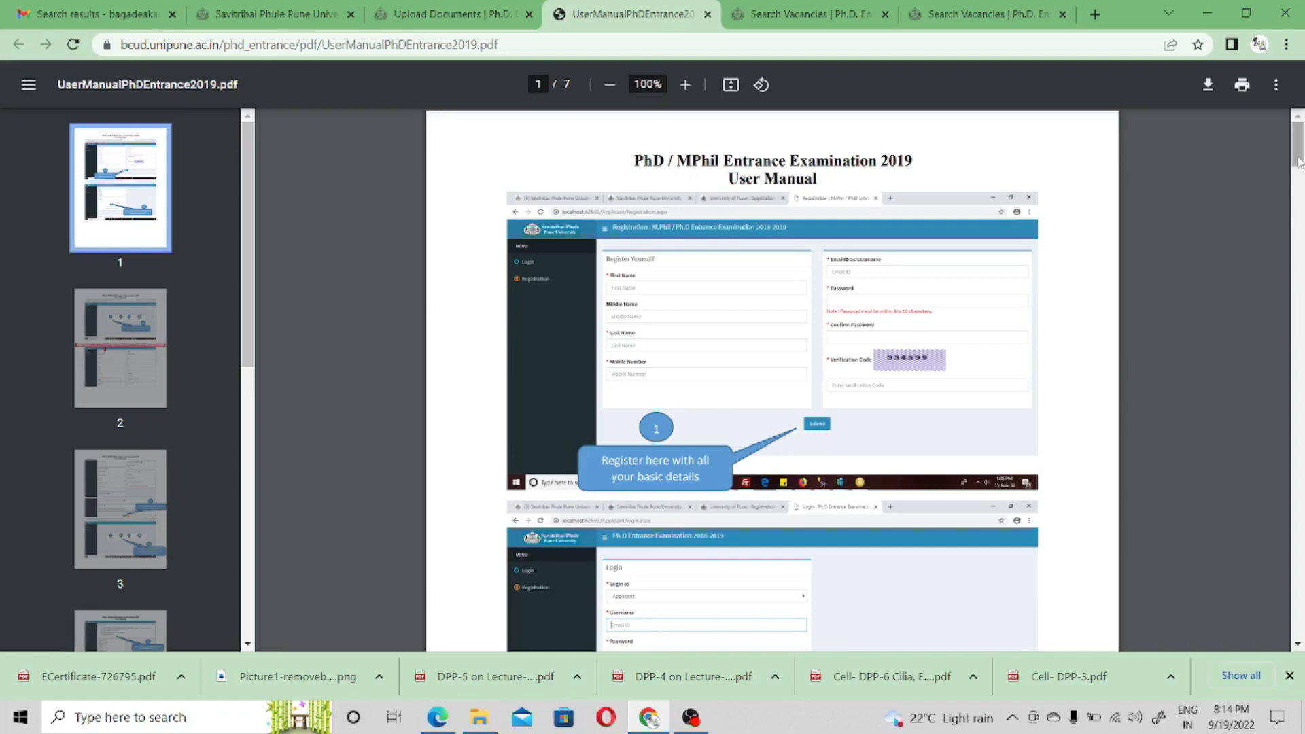
drag(1298, 145, 1285, 382)
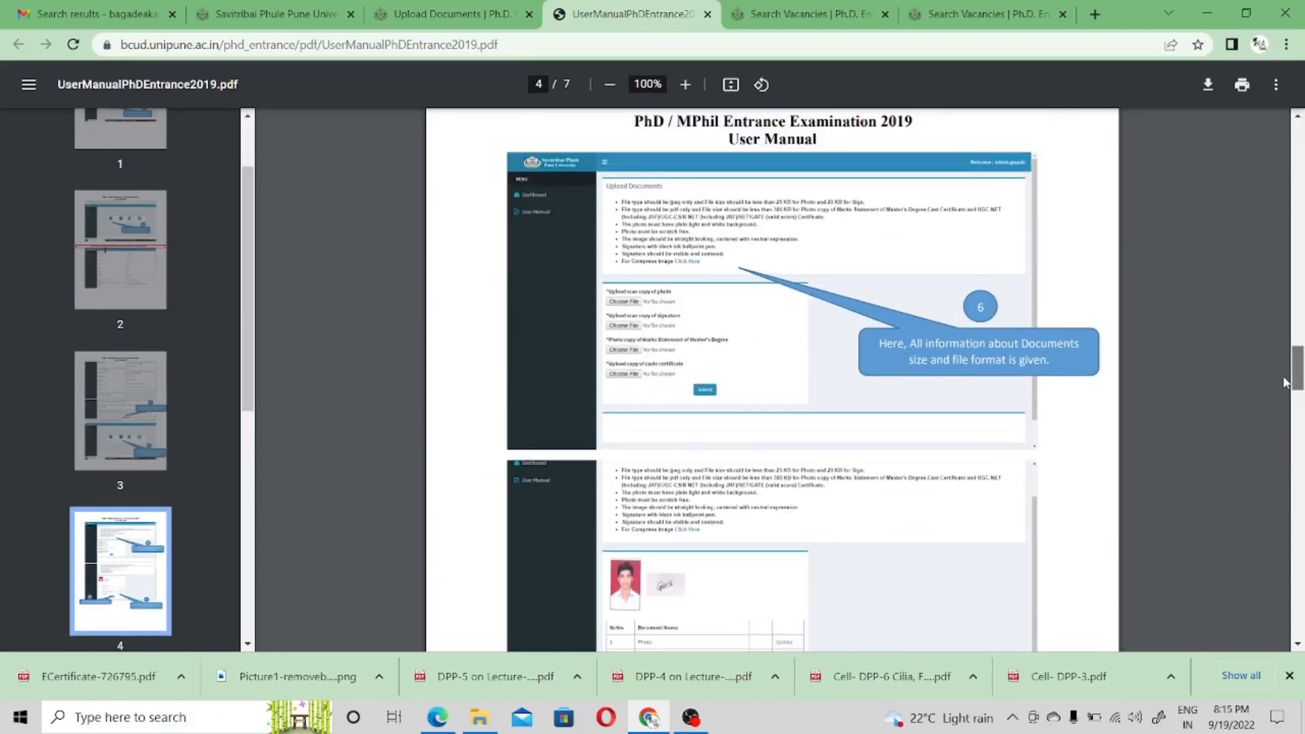